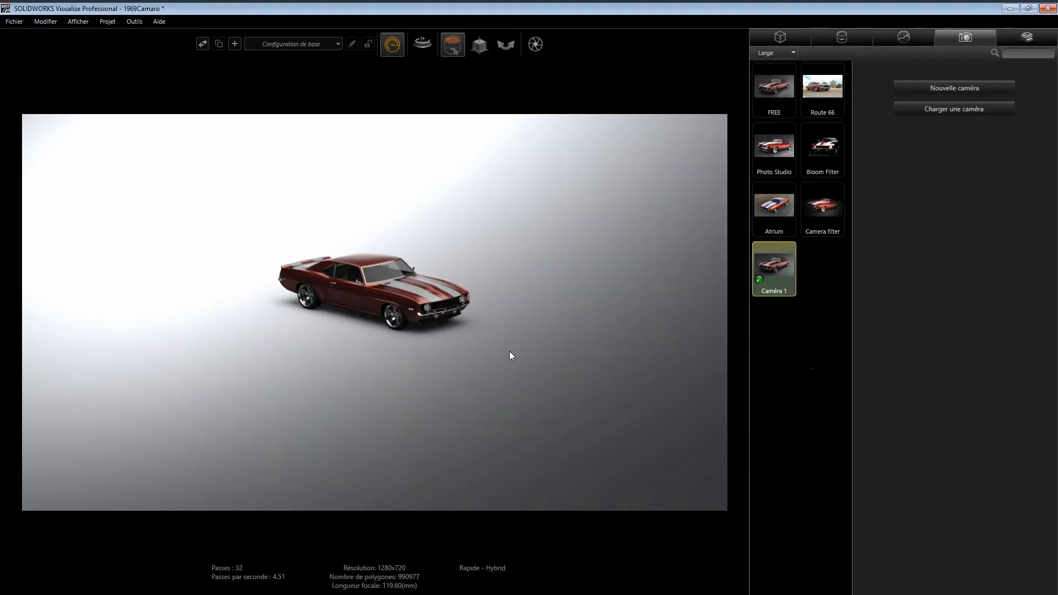
Step: Reframe Caméra 1 into a low close-up of the car's front, seen slightly from the side with the headlight prominent
left_click_drag(494, 342, 392, 275)
right_click_drag(392, 274, 385, 359, "alt")
scroll(386, 358, "up", 3)
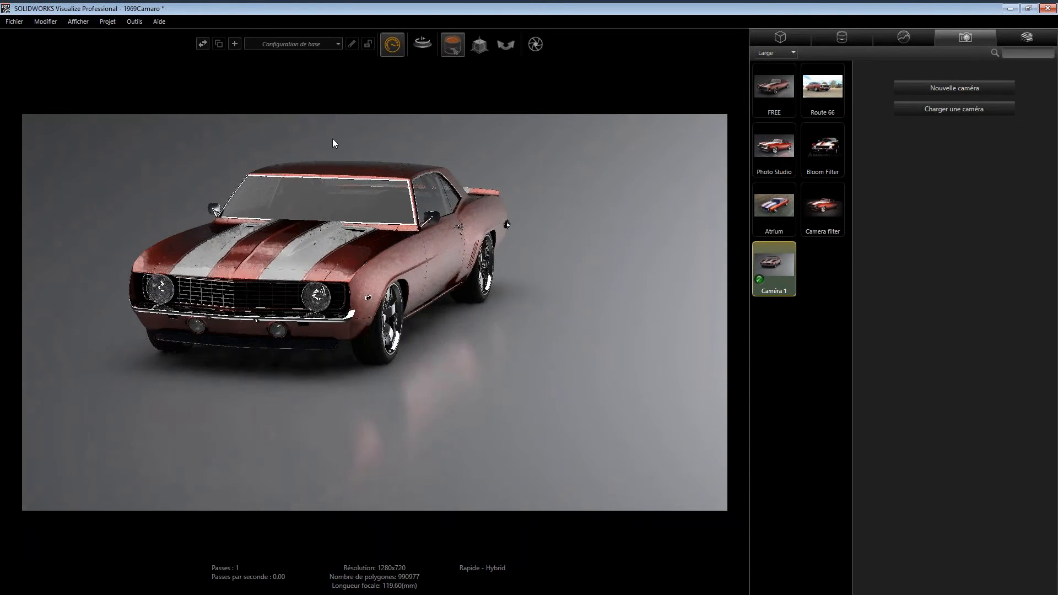
scroll(332, 138, "up", 1)
scroll(333, 138, "up", 1)
left_click_drag(469, 389, 466, 299, "alt")
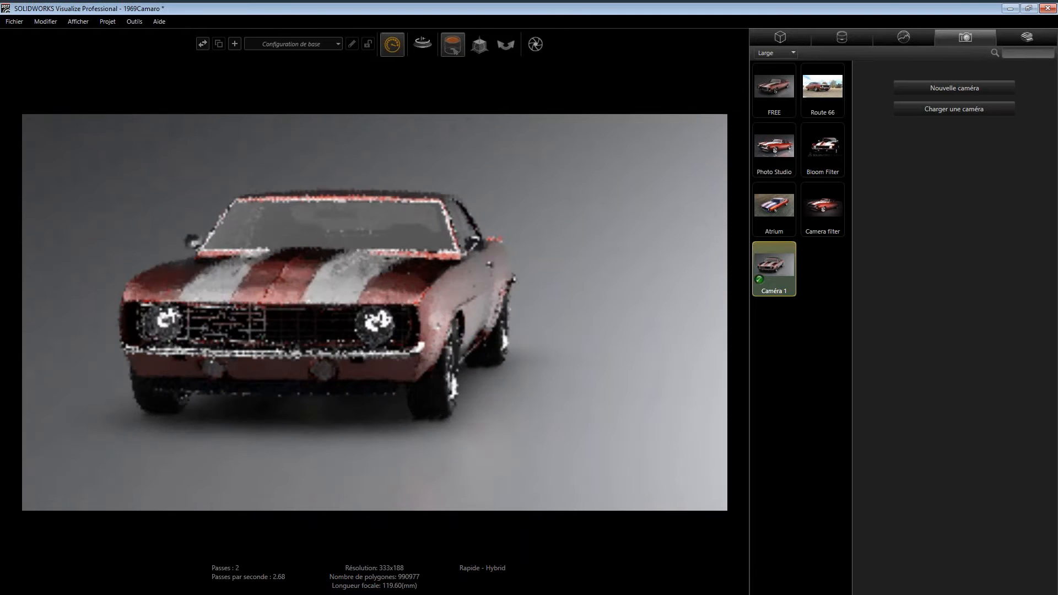
scroll(467, 299, "up", 3)
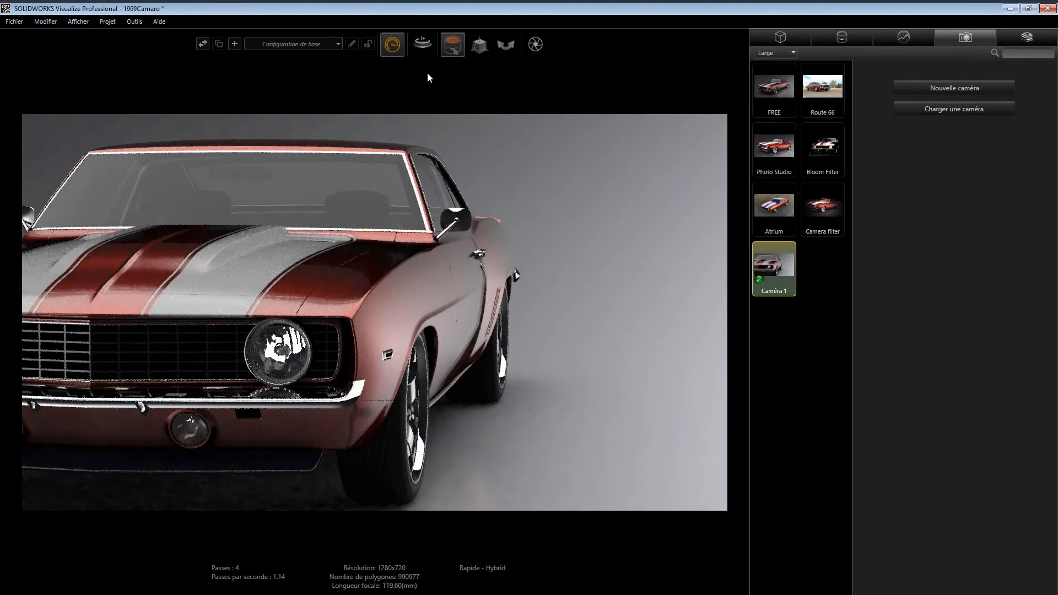
mouse_move(394, 45)
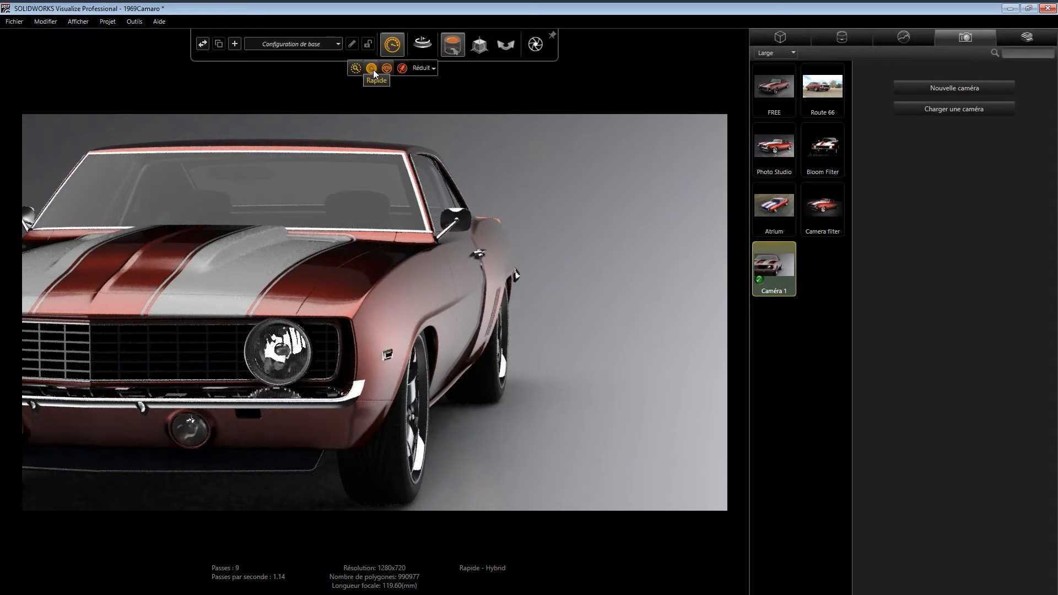
Step: Open the settings of Caméra 1 and collapse its depth of field section
left_click(772, 267)
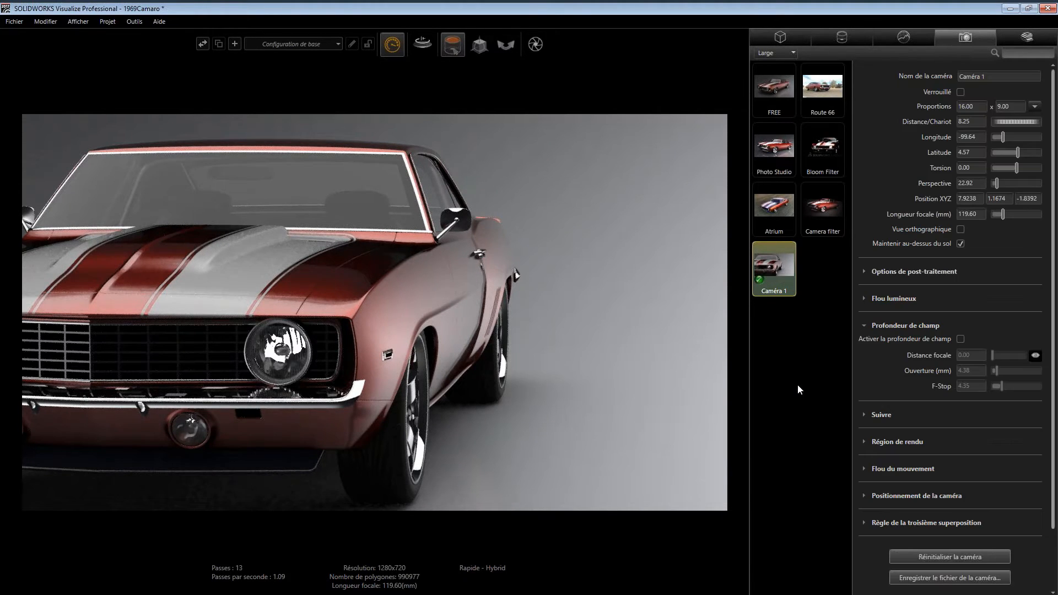
left_click(900, 326)
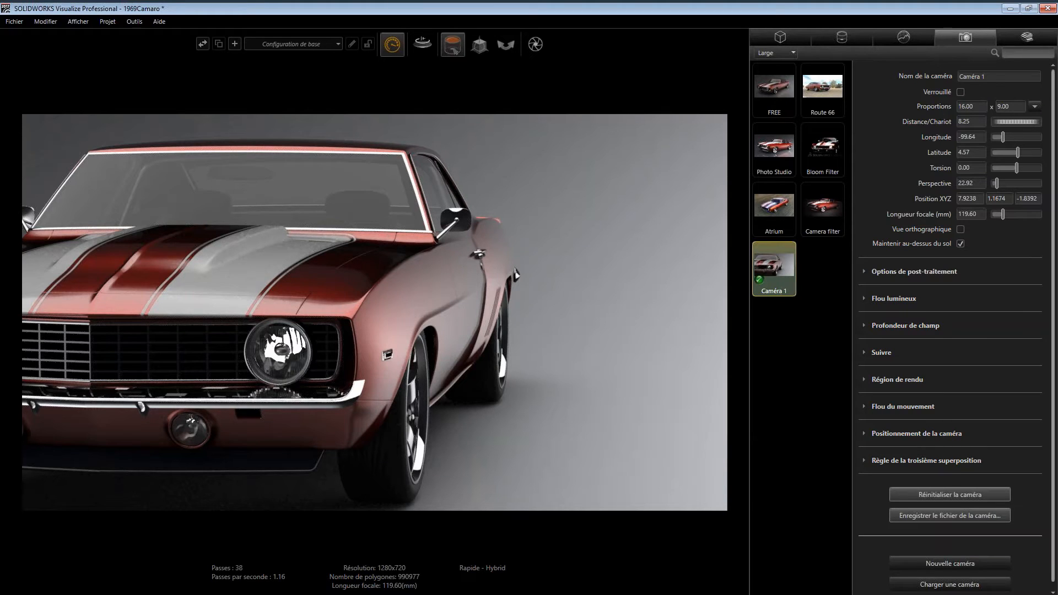
left_click(967, 78)
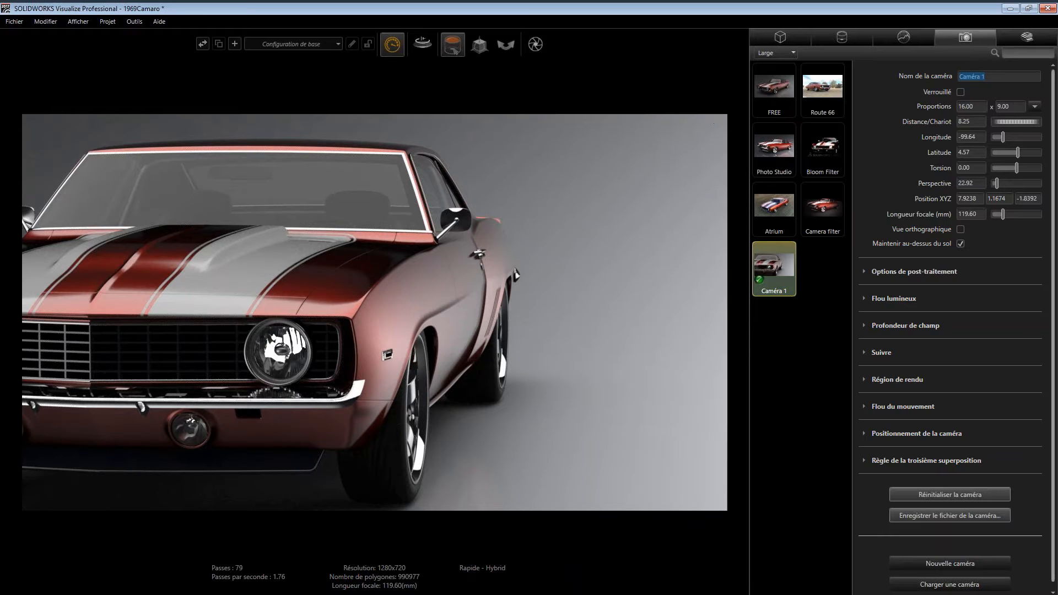
Step: Set the camera's proportions to the Photo 8" x 10" format in horizontal orientation
left_click(1027, 110)
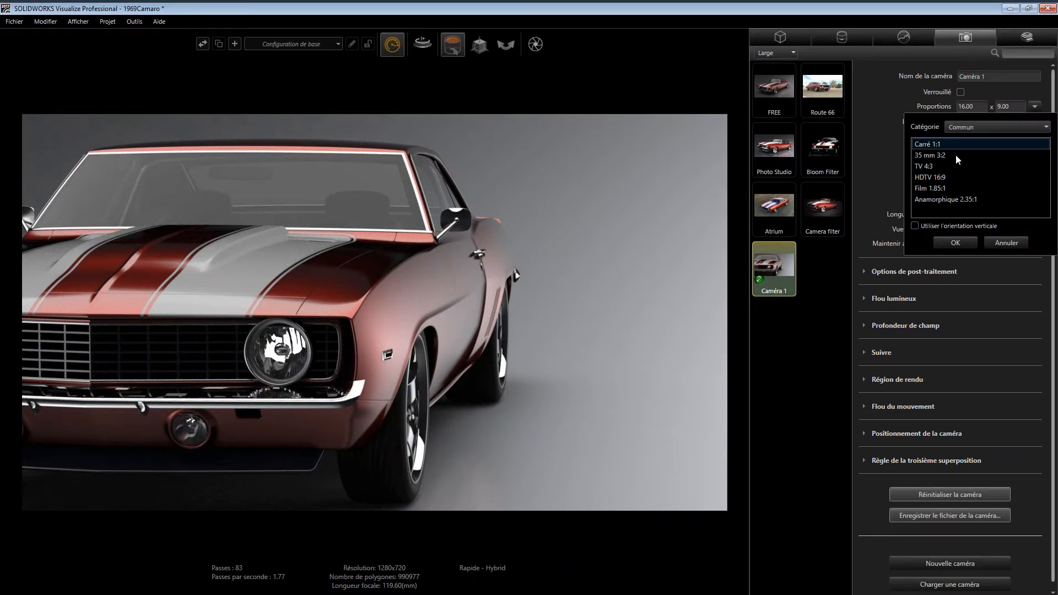
left_click(959, 165)
left_click(961, 200)
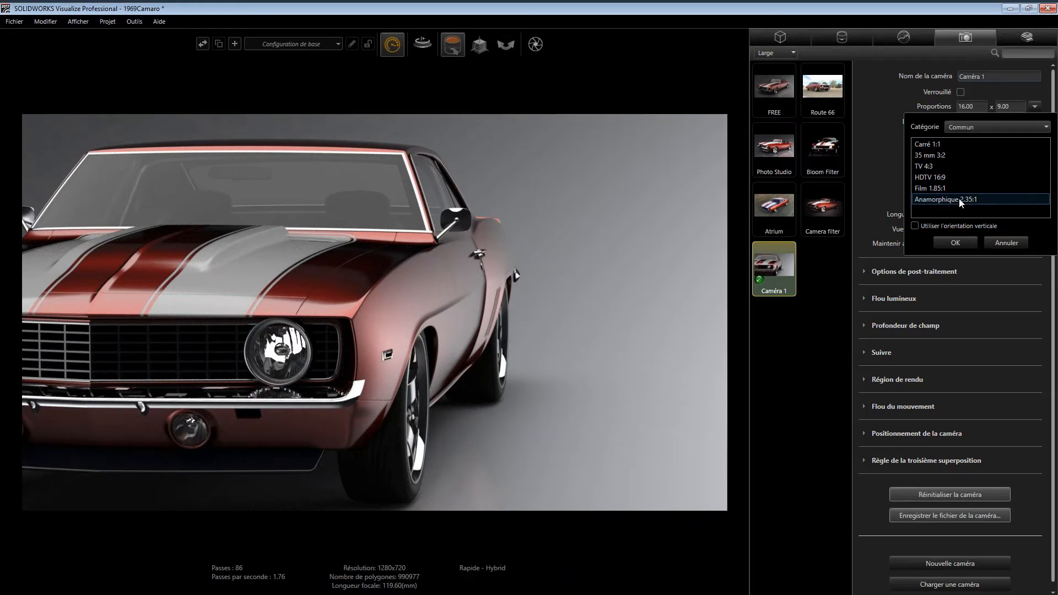
left_click(972, 129)
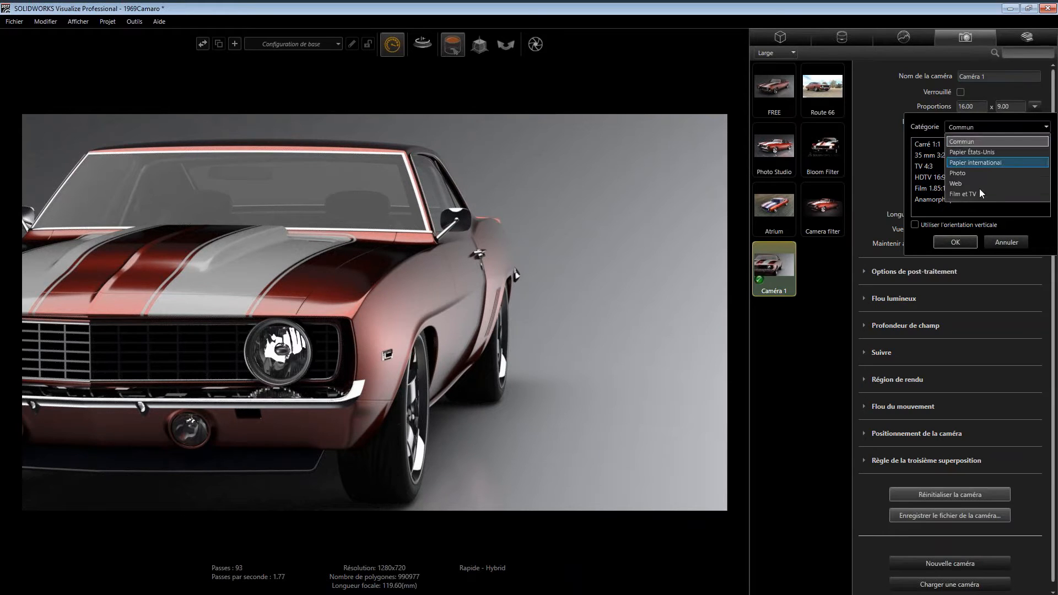
left_click(983, 171)
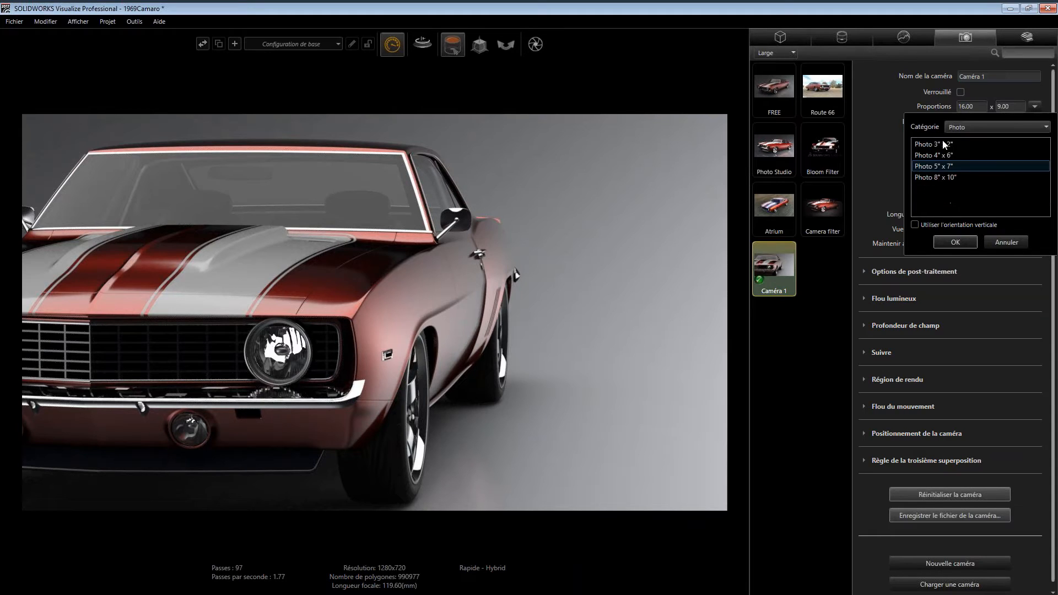
left_click(961, 176)
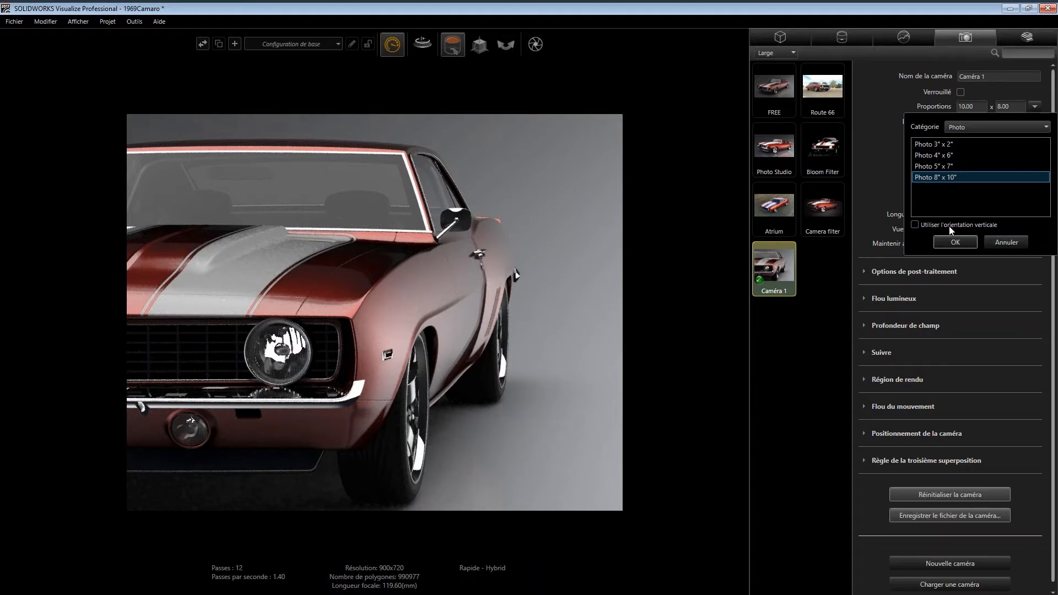
left_click(960, 243)
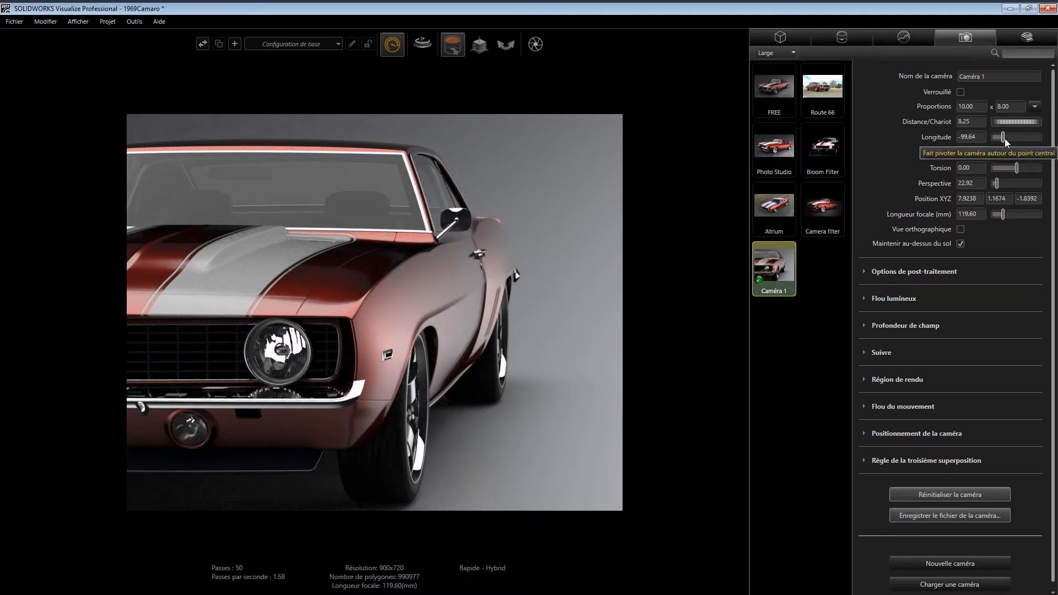
Step: Set the camera's longitude to about -95.51 and its latitude to 1
mouse_move(1004, 137)
left_mouse_down()
mouse_move(1013, 134)
mouse_move(1003, 132)
left_mouse_up()
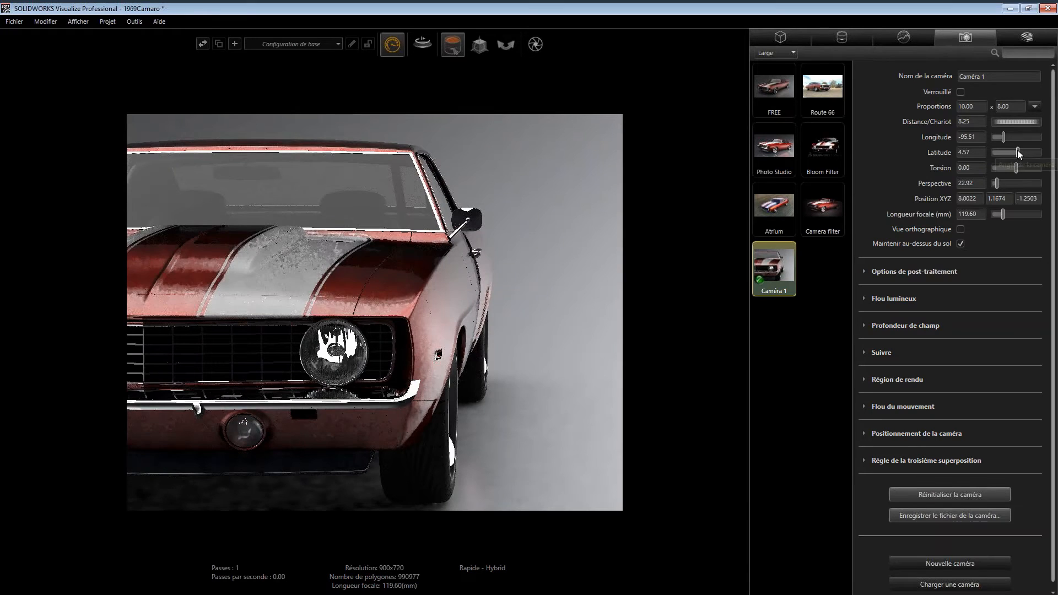
left_click_drag(1017, 151, 1016, 151)
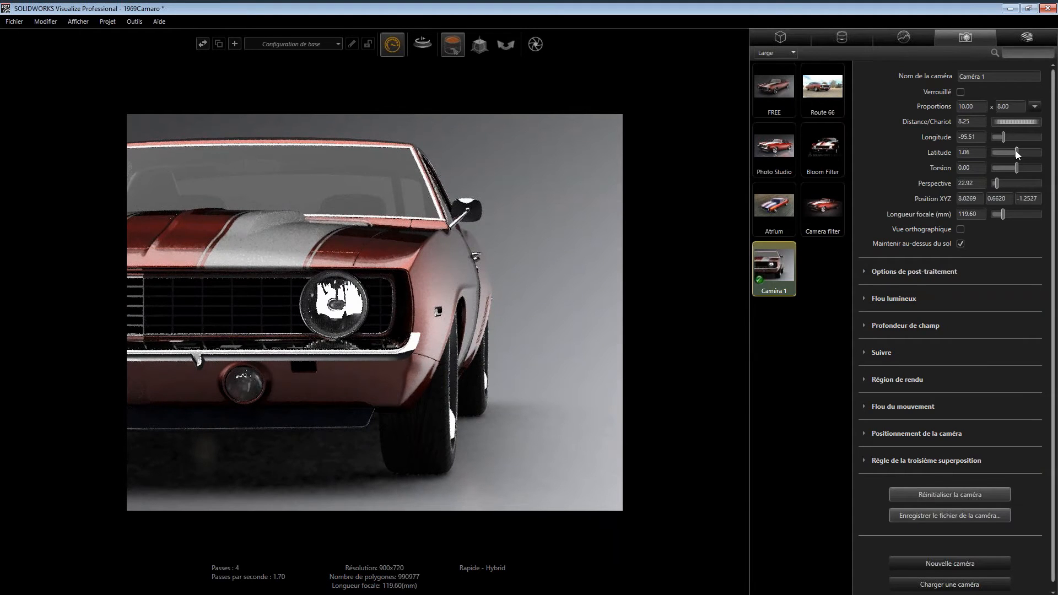
left_click(964, 153)
type("1")
key("Tab")
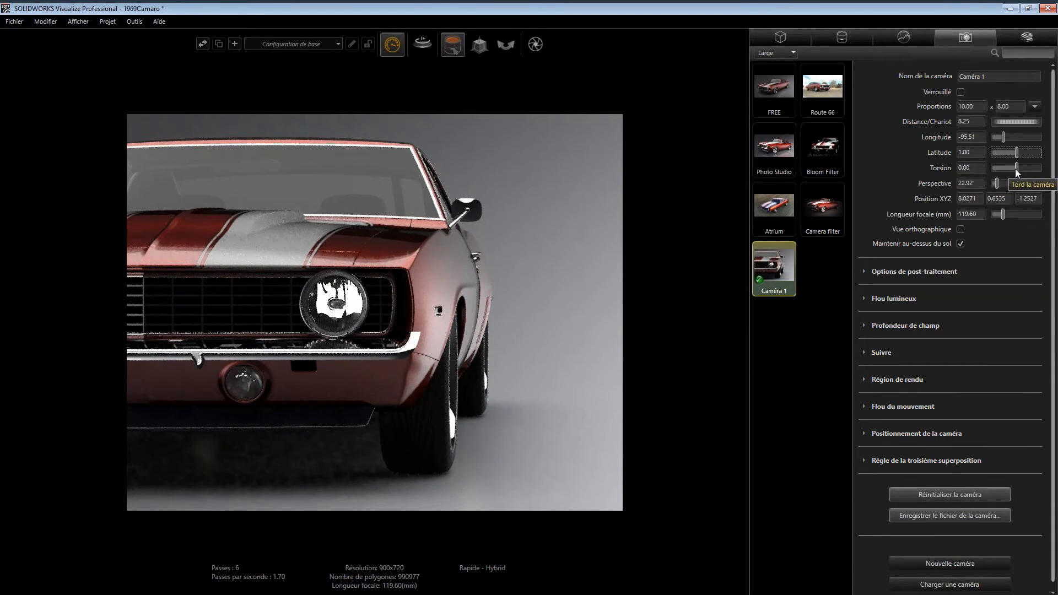
Step: Try a camera torsion of about -16.55 and reset it to 0
left_click_drag(1016, 169, 1014, 169)
left_click(979, 168)
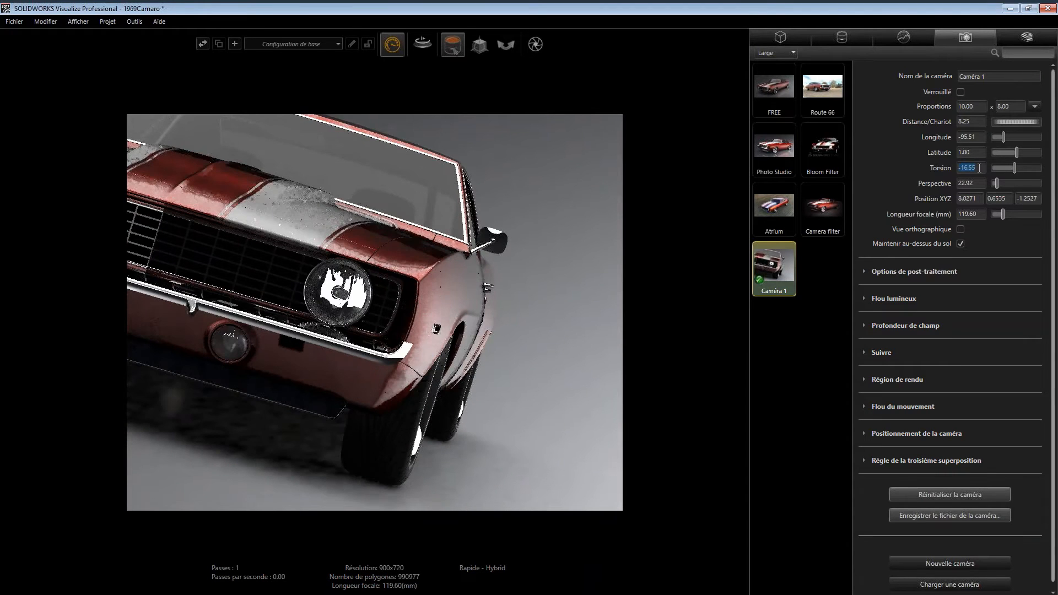
type("0")
key("Tab")
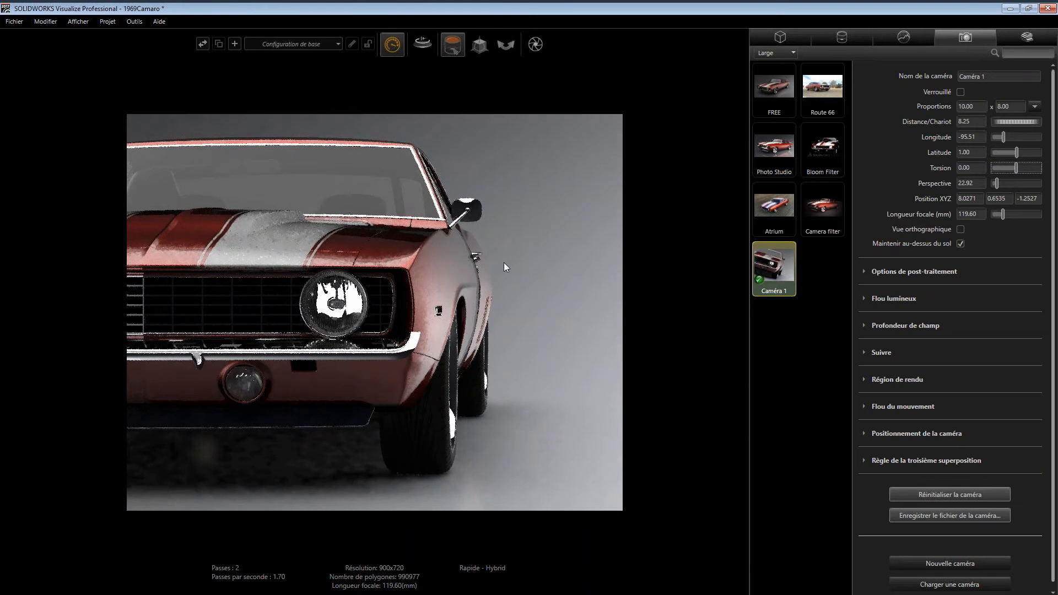
Step: Orbit the camera to longitude about -98.43 and latitude about 4.61, and set its perspective to about 25.62
left_click_drag(503, 262, 494, 273)
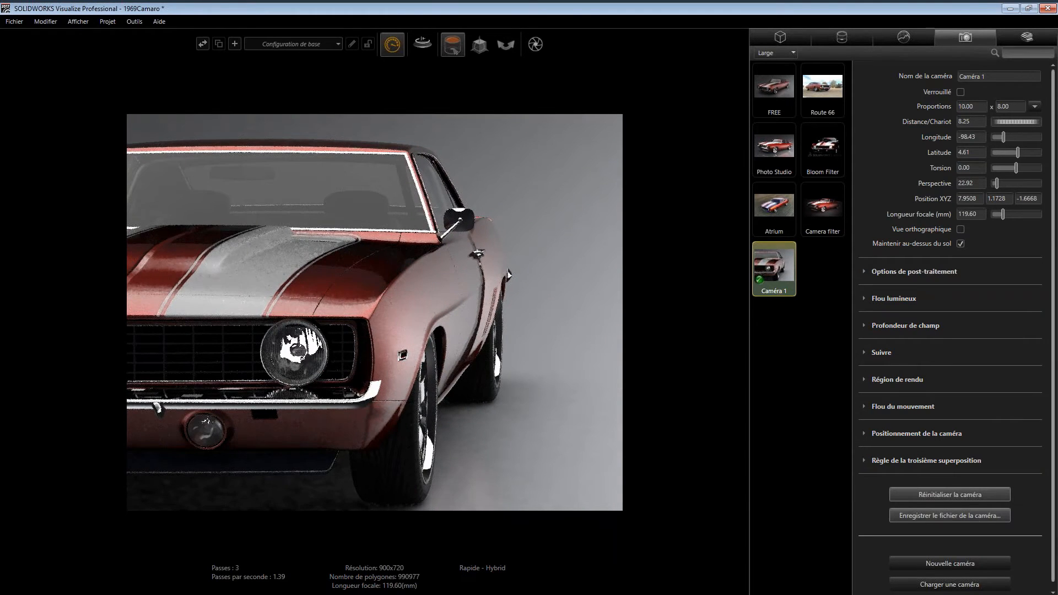
left_click_drag(996, 183, 997, 188)
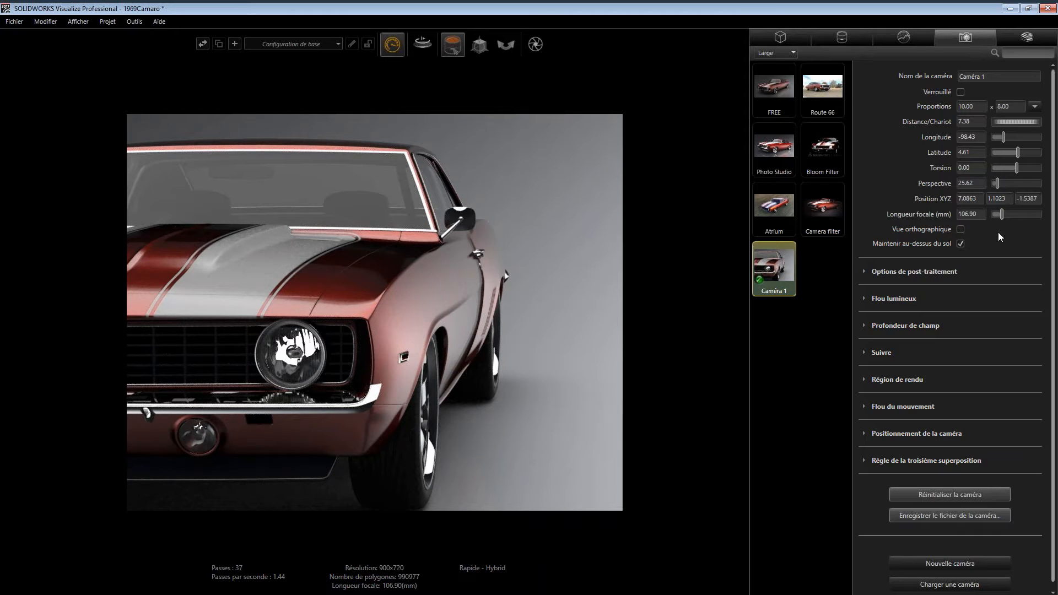
Step: Reframe the car's front from a camera distance of about 8.20 and set the focal length to about 117.01 mm
scroll(526, 296, "down", 3)
middle_click_drag(240, 310, 244, 306, "ctrl")
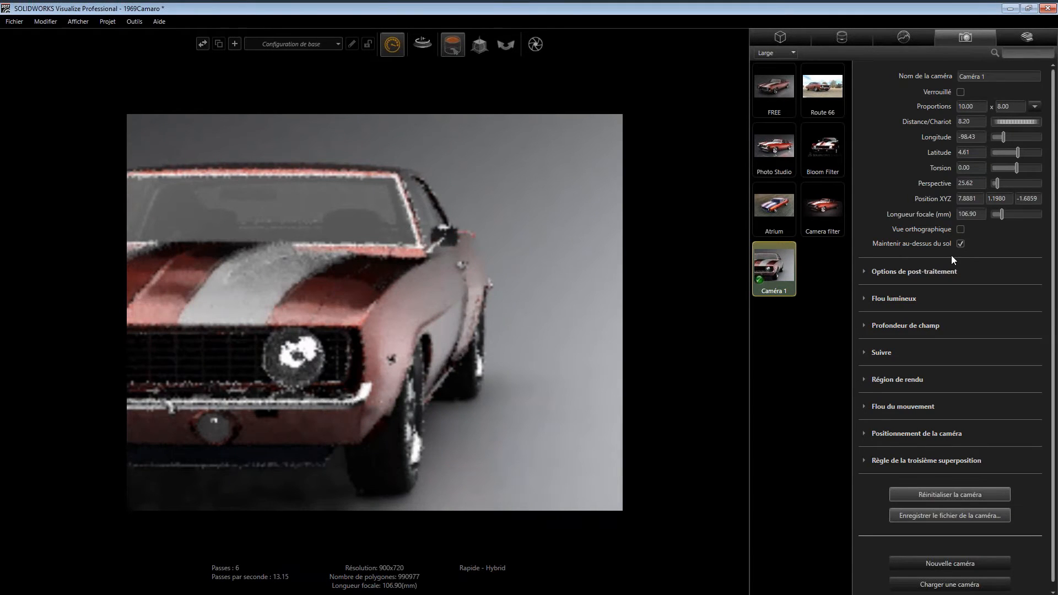
scroll(586, 269, "down", 6)
scroll(586, 273, "up", 6)
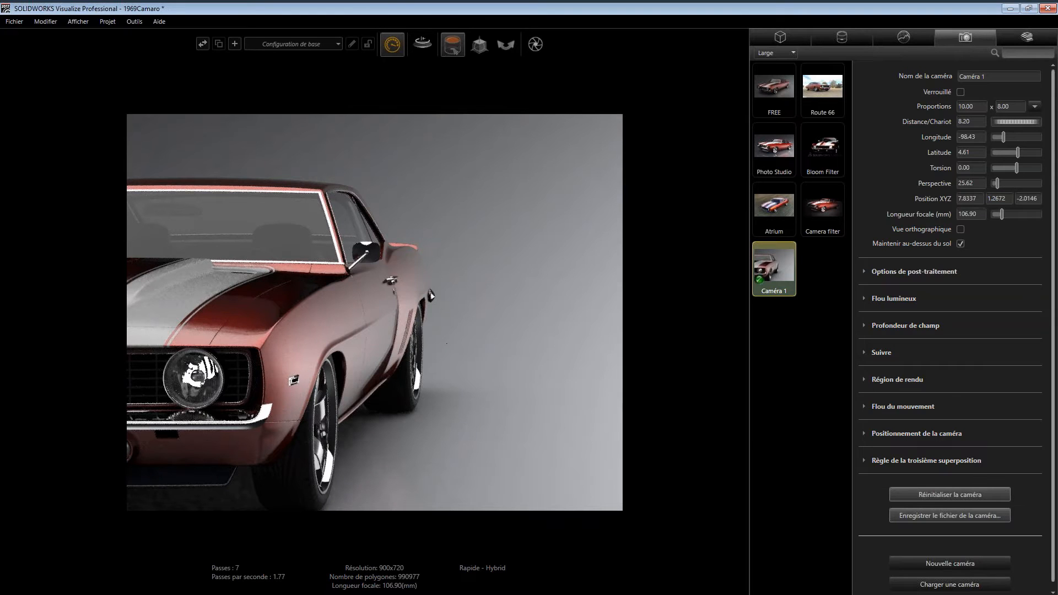
left_click_drag(446, 343, 518, 326)
mouse_move(518, 326)
middle_mouse_down()
mouse_move(527, 321)
mouse_move(518, 327)
middle_mouse_up()
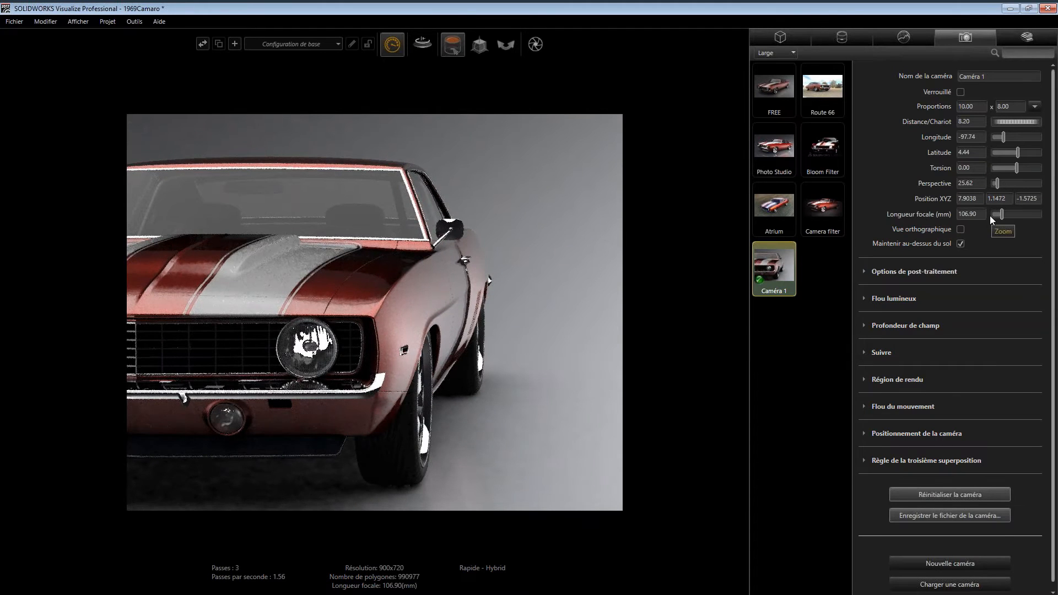
mouse_move(1010, 213)
left_mouse_down()
mouse_move(1054, 217)
mouse_move(1003, 216)
left_mouse_up()
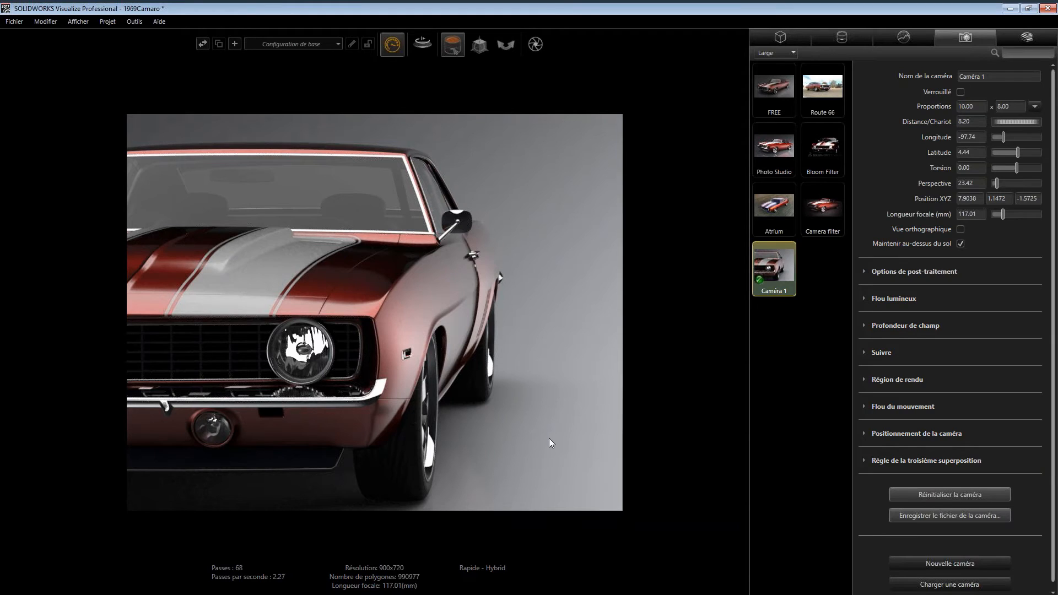
Step: Enable post-processing for the camera and set its colour filter to salmon pink with hue 3, saturation 33 and value 80
left_click(923, 273)
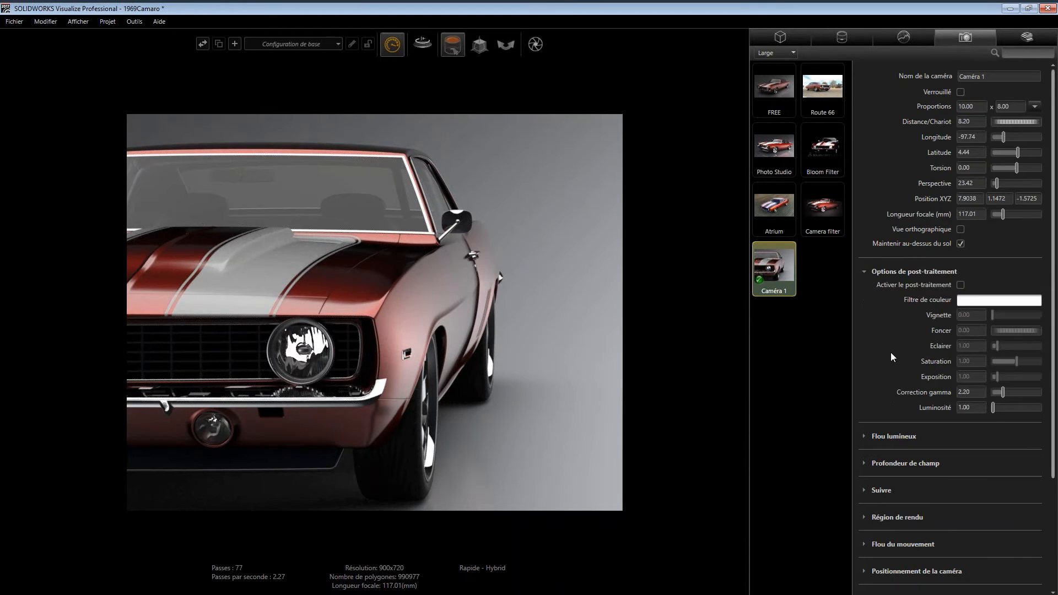
left_click(961, 285)
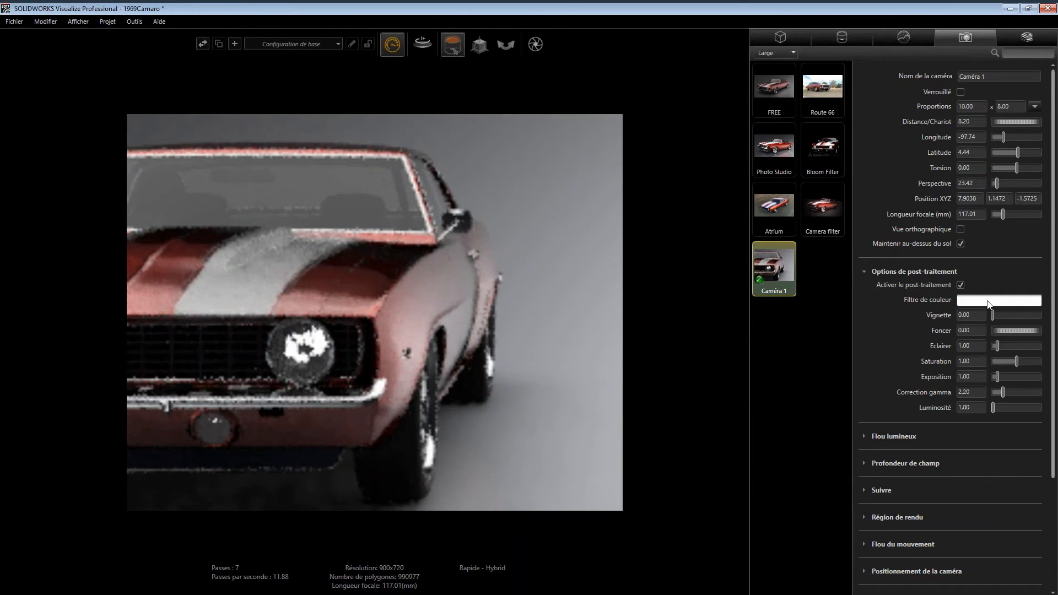
left_click(988, 302)
left_click(918, 315)
left_click_drag(920, 315, 907, 313)
left_click(894, 366)
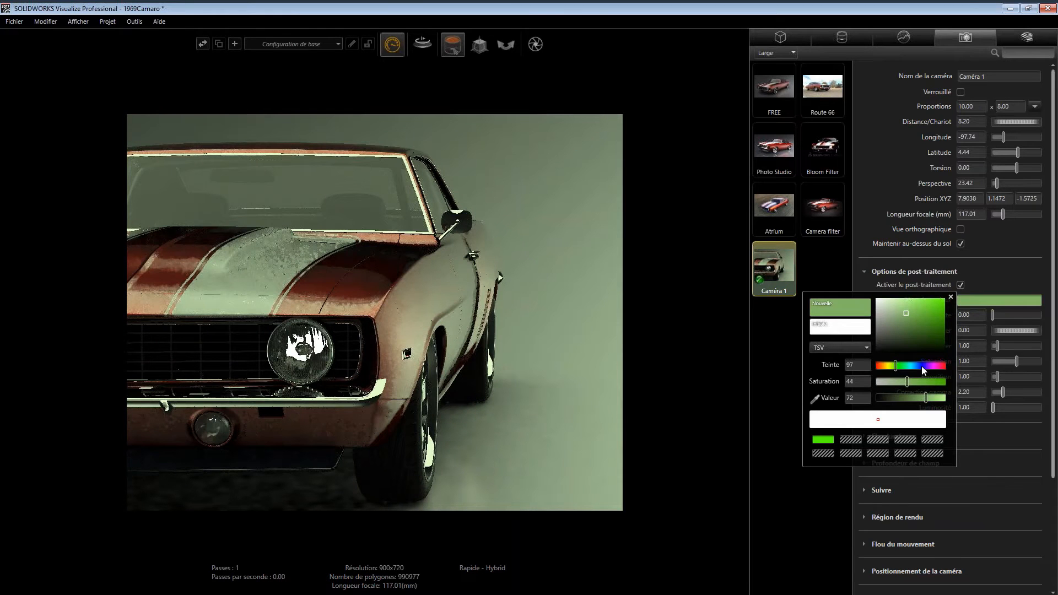
left_click(921, 365)
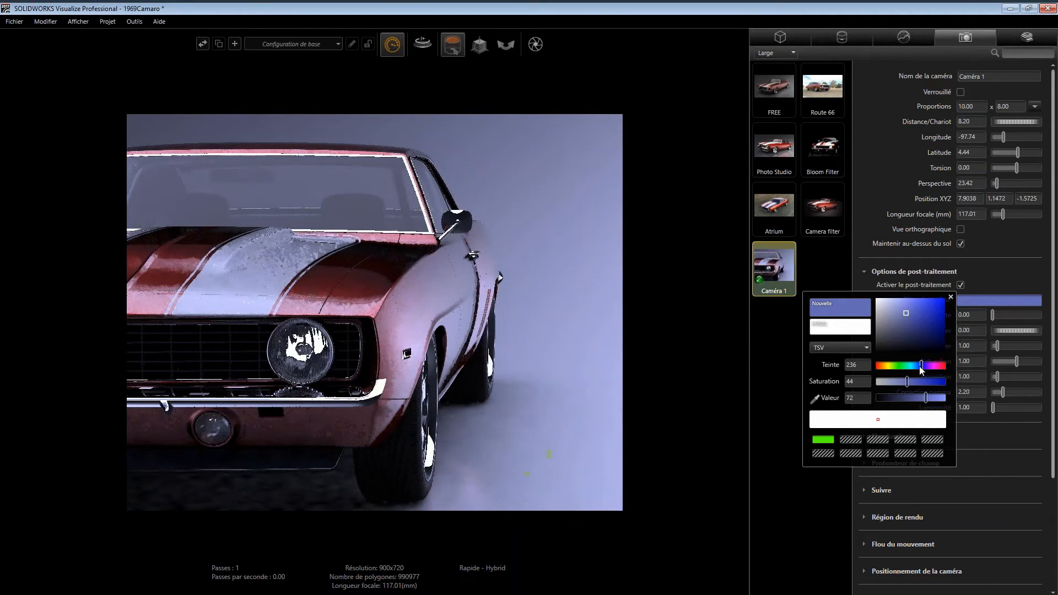
left_click(878, 365)
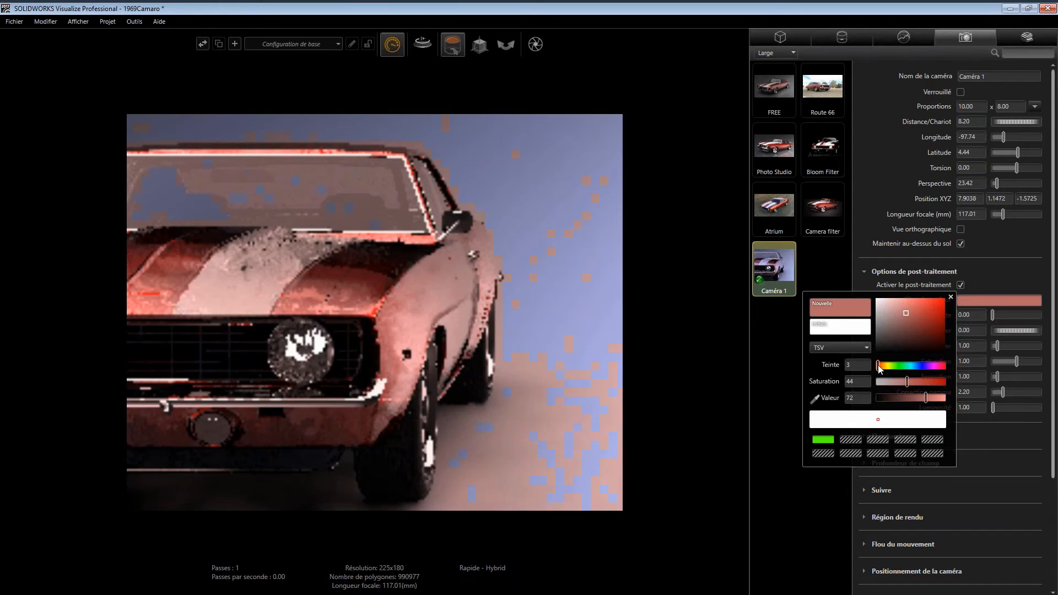
left_click(898, 310)
left_click(898, 308)
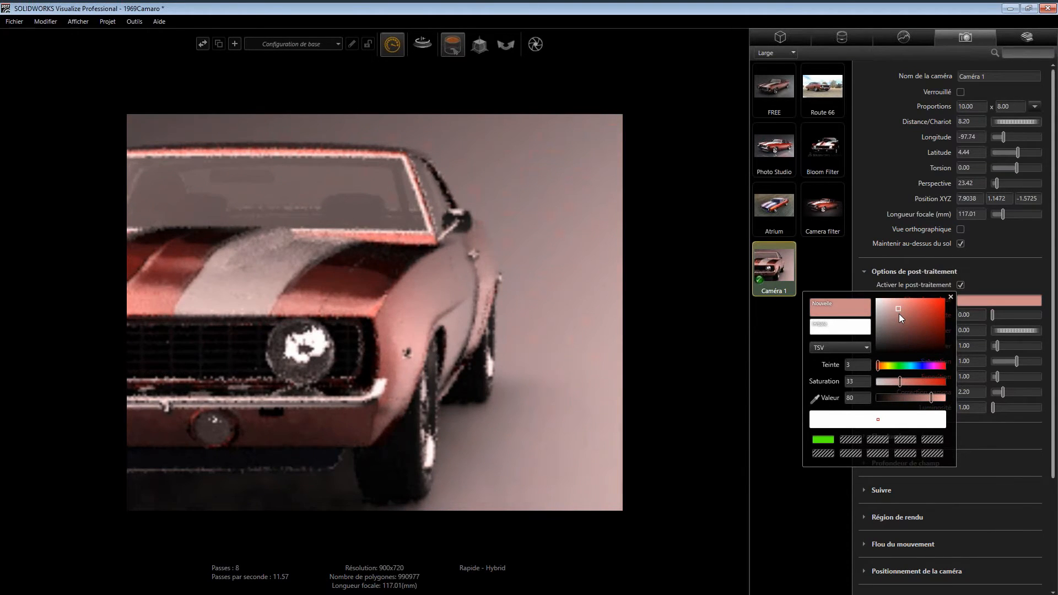
left_click(950, 298)
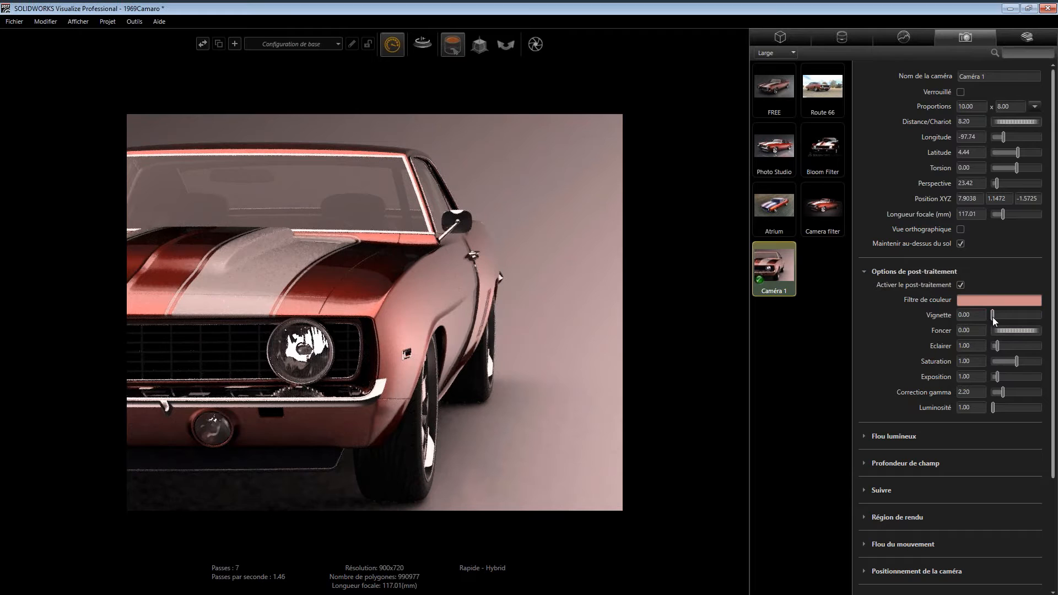
Step: Add a vignette of about 356.32 and try the darkening adjustment (Foncer), leaving it at 0
mouse_move(995, 317)
left_mouse_down()
mouse_move(1024, 314)
mouse_move(1010, 313)
left_mouse_up()
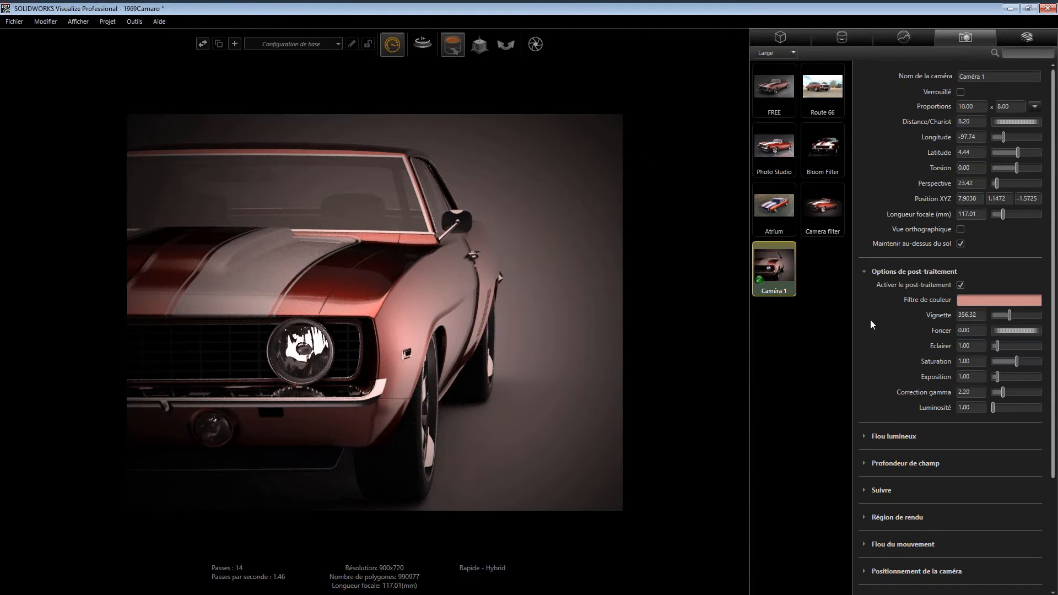
mouse_move(1004, 333)
left_mouse_down()
mouse_move(1037, 332)
mouse_move(991, 332)
left_mouse_up()
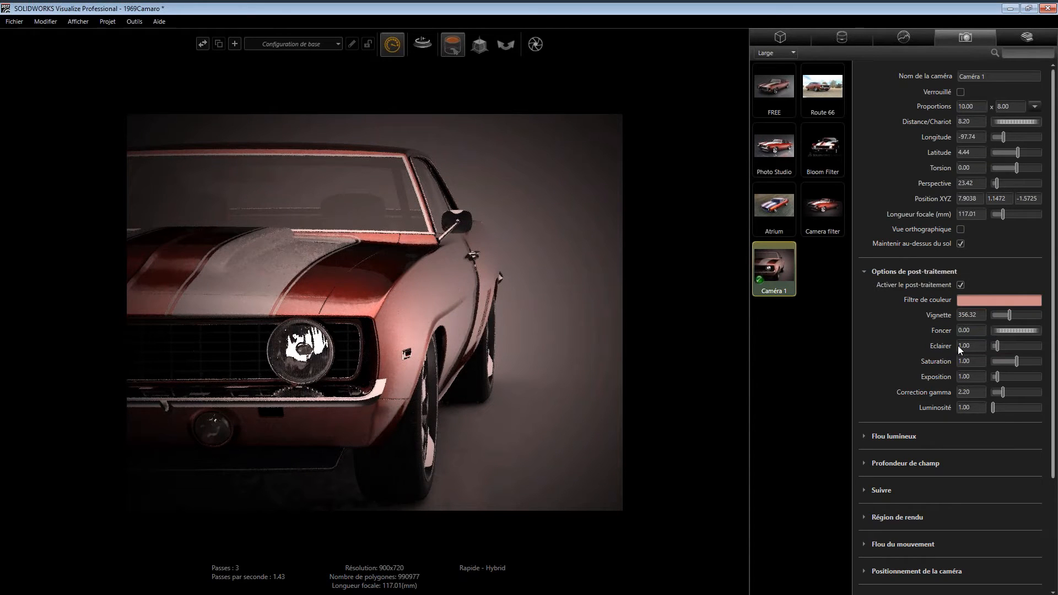
Step: Set the post-processing brightening (Eclairer) to about 6.75 and the saturation to 2.00
left_click(1000, 346)
left_click_drag(1010, 345, 1027, 346)
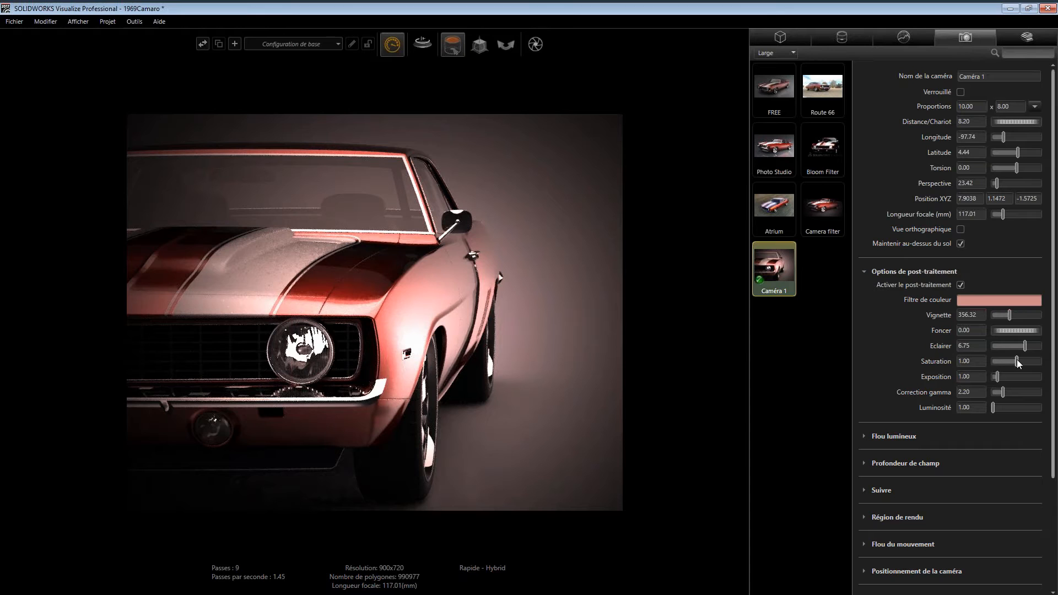
left_click_drag(999, 360, 1053, 365)
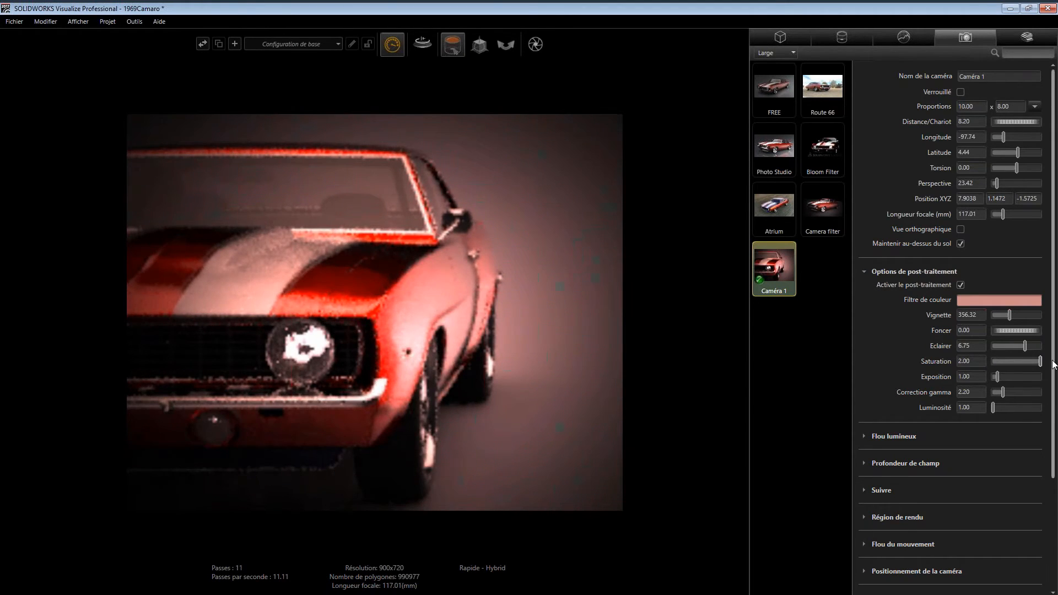
Step: Set the post-processing saturation to 1.00
left_click_drag(1052, 365, 1018, 362)
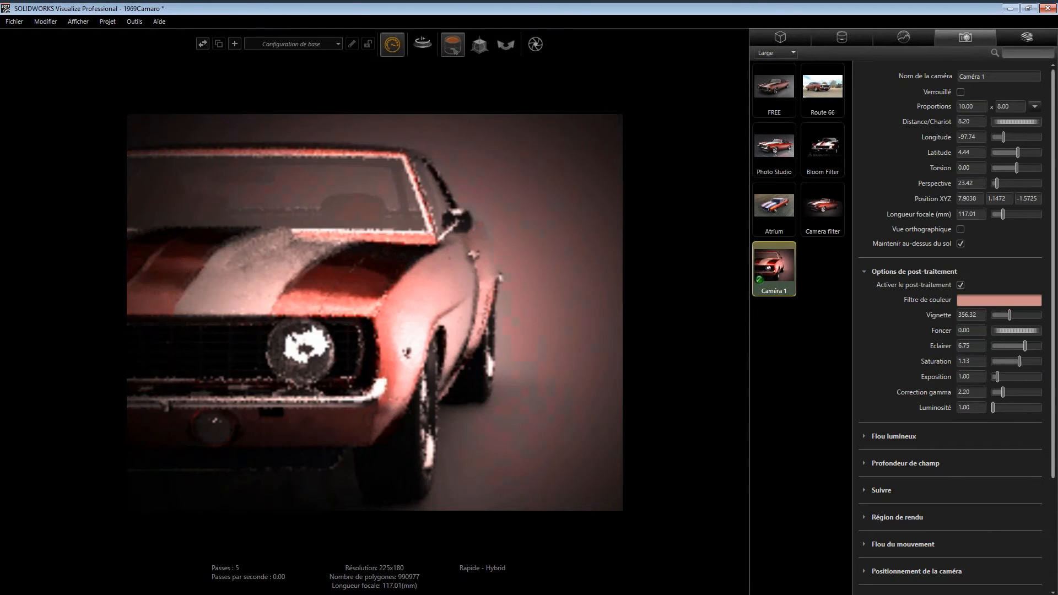
type("1")
key("Tab")
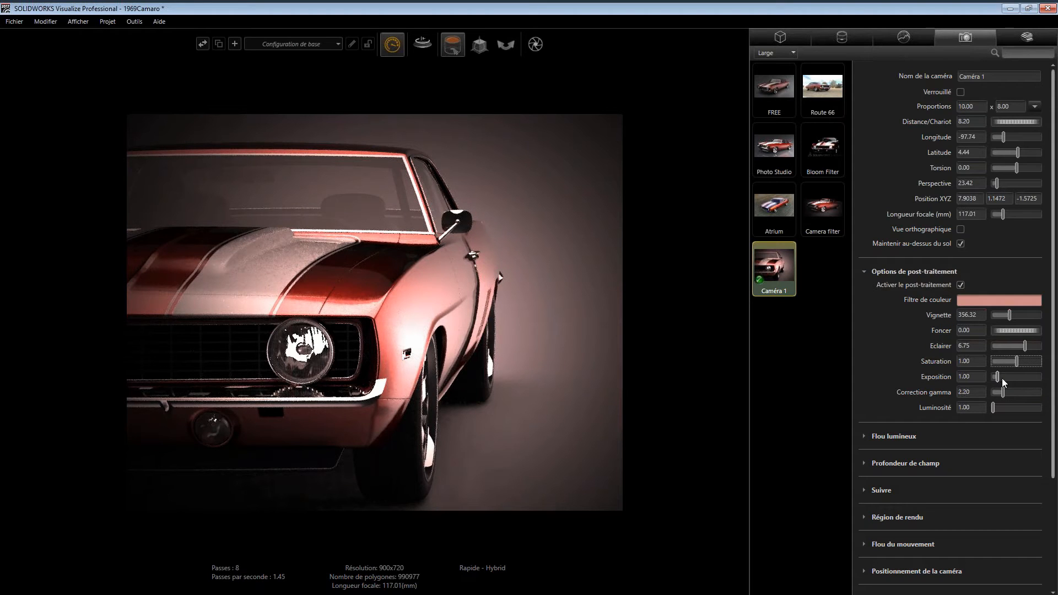
Step: Try lowering the exposure to about 0.08 and 0.89, and restore it to 1.00
left_click_drag(1020, 376, 990, 376)
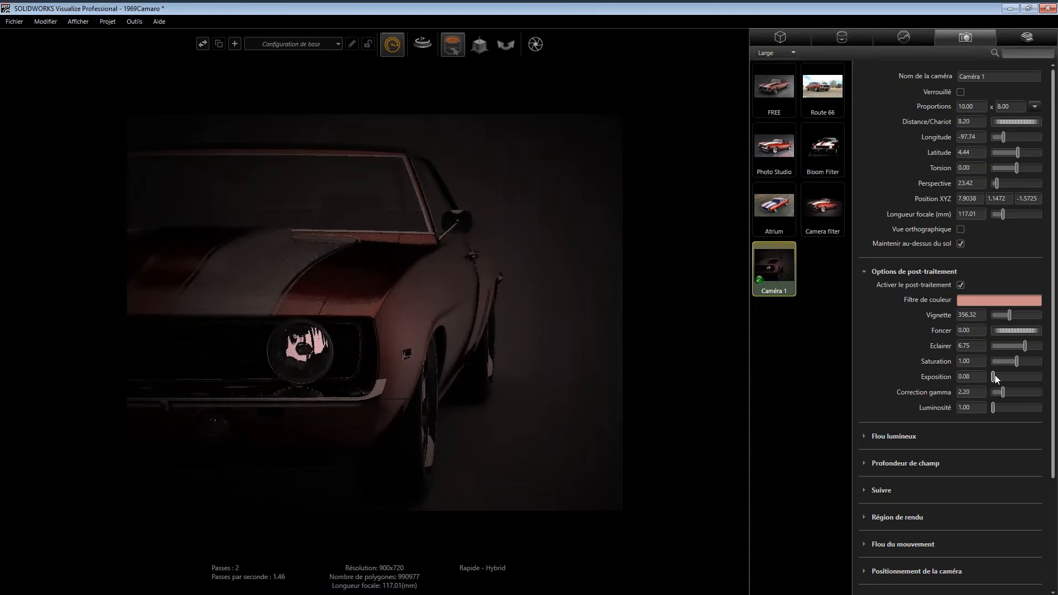
left_click_drag(993, 377, 996, 376)
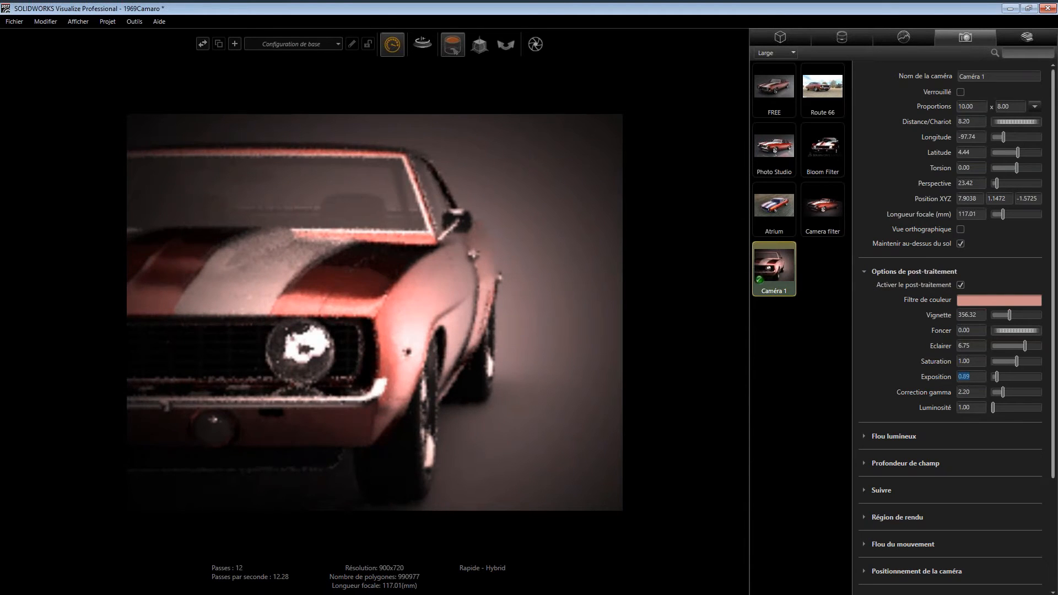
type("1")
key("Tab")
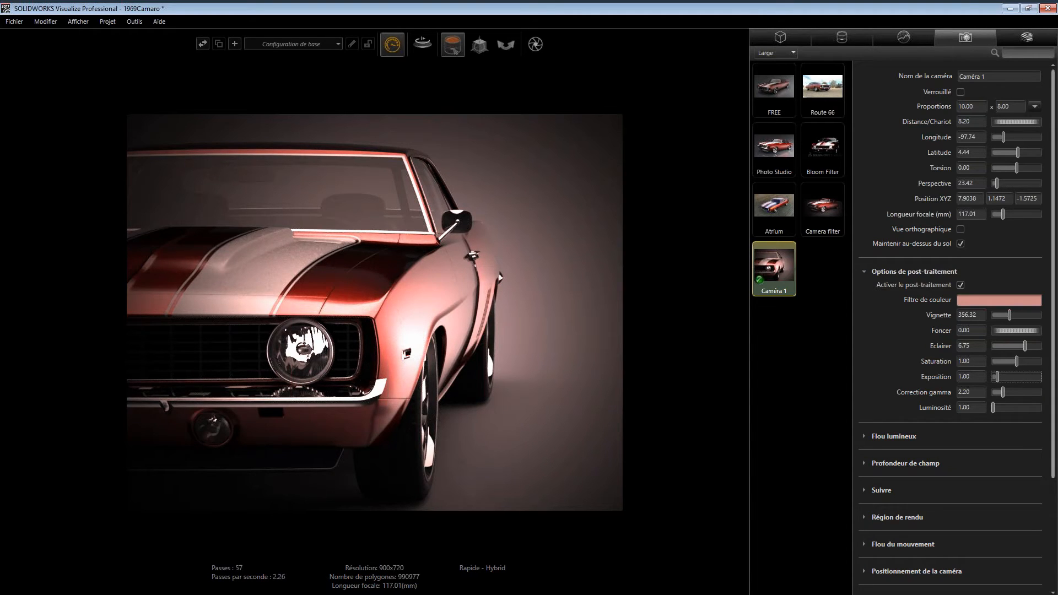
Step: Try gamma correction (Correction gamma) values of 1.00 and 5.00 on the camera's post-processing
left_click(1003, 392)
mouse_move(1007, 393)
left_mouse_down()
mouse_move(997, 384)
mouse_move(1003, 391)
left_mouse_up()
double_click(970, 392)
type("1")
key("Tab")
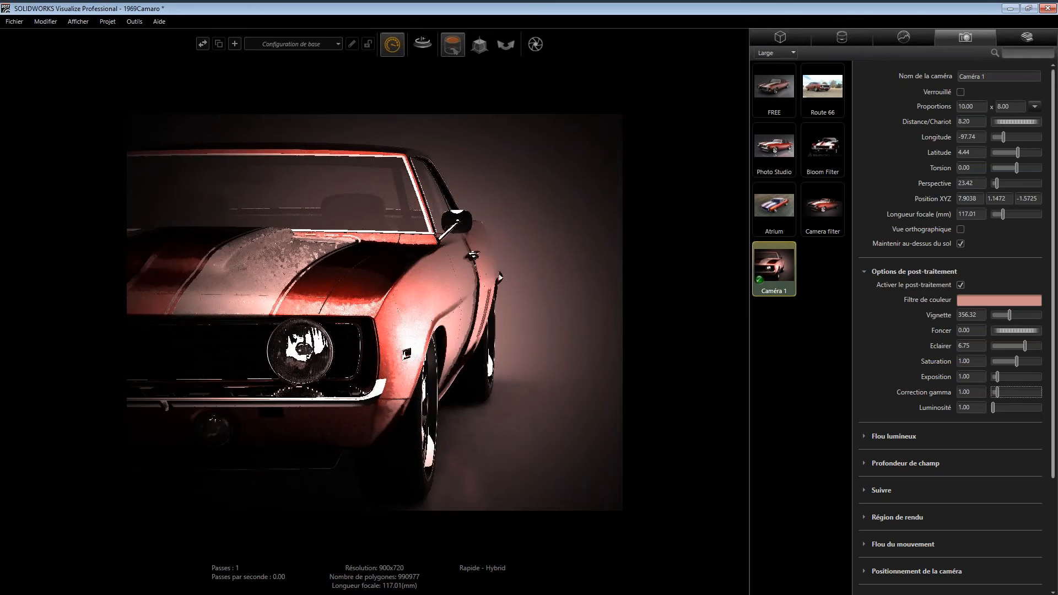
double_click(970, 392)
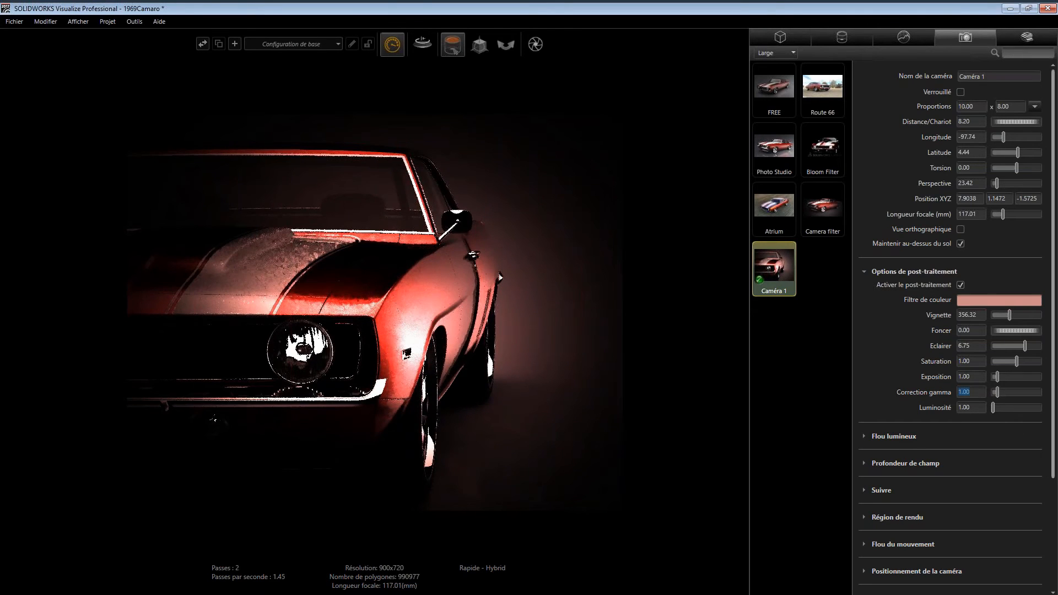
type("5")
key("Tab")
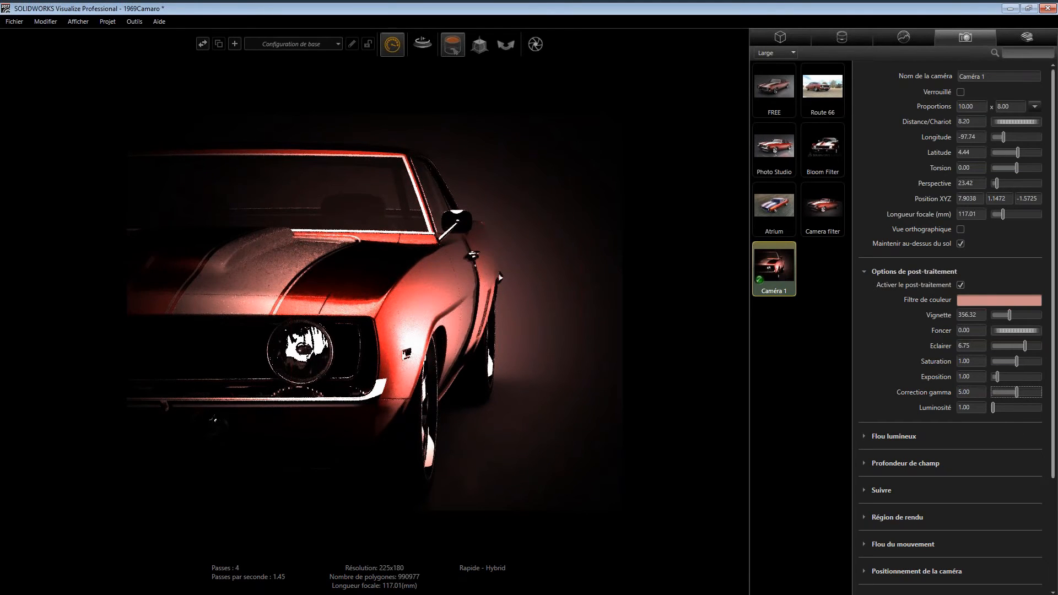
Step: Set the gamma correction to 2.50 and try the brightness (Luminosité), leaving it at 1.00
left_click(1004, 392)
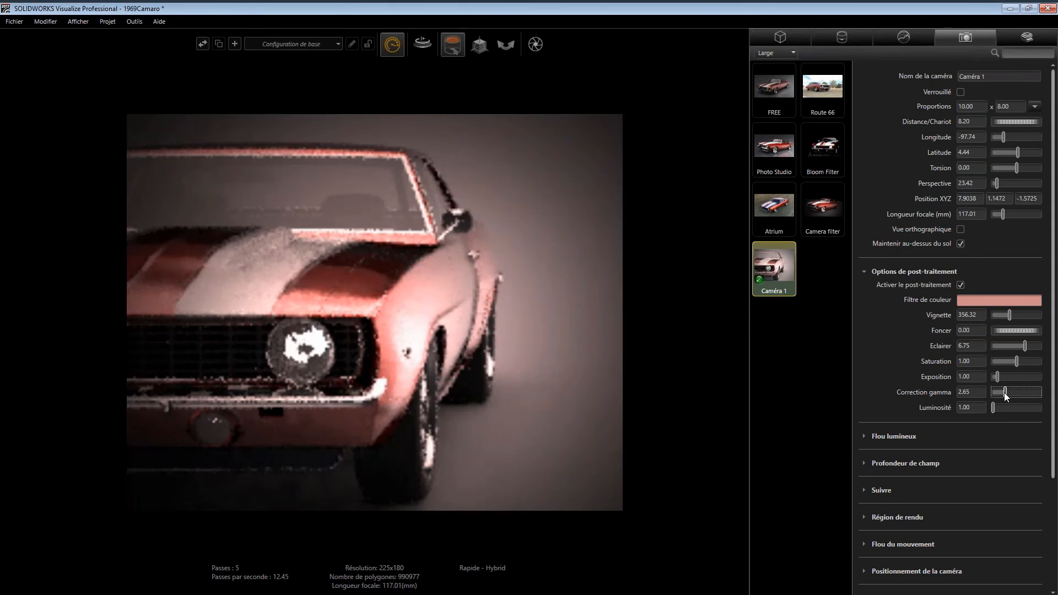
double_click(971, 392)
type("1")
key("BackSpace")
type("2.5")
key("Tab")
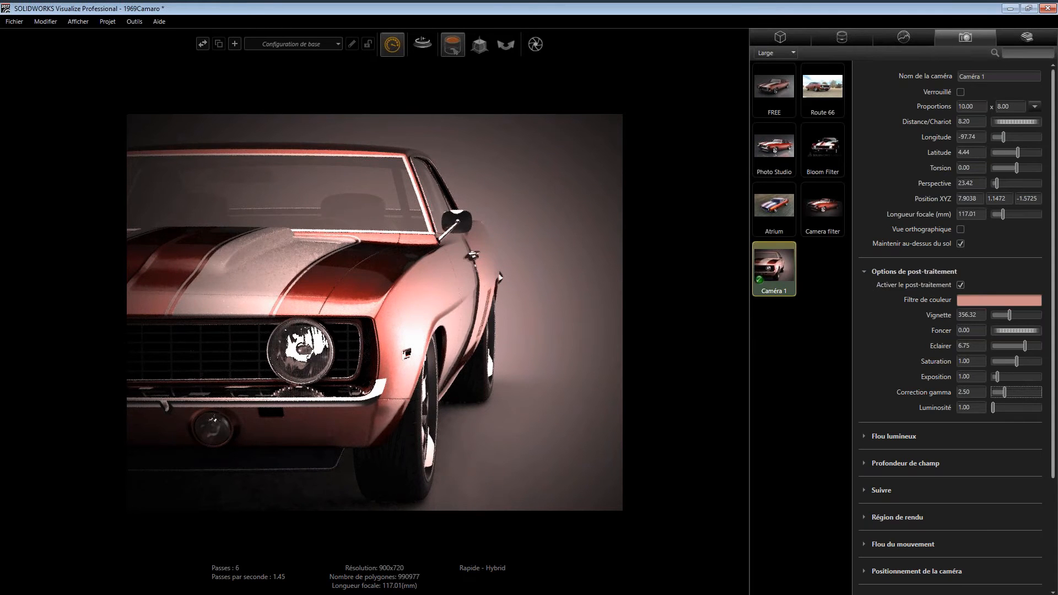
left_click_drag(1007, 407, 993, 408)
Step: Enable bloom (Flou lumineux) for the camera and raise its intensity to about 5.14
left_click(901, 438)
left_click(914, 269)
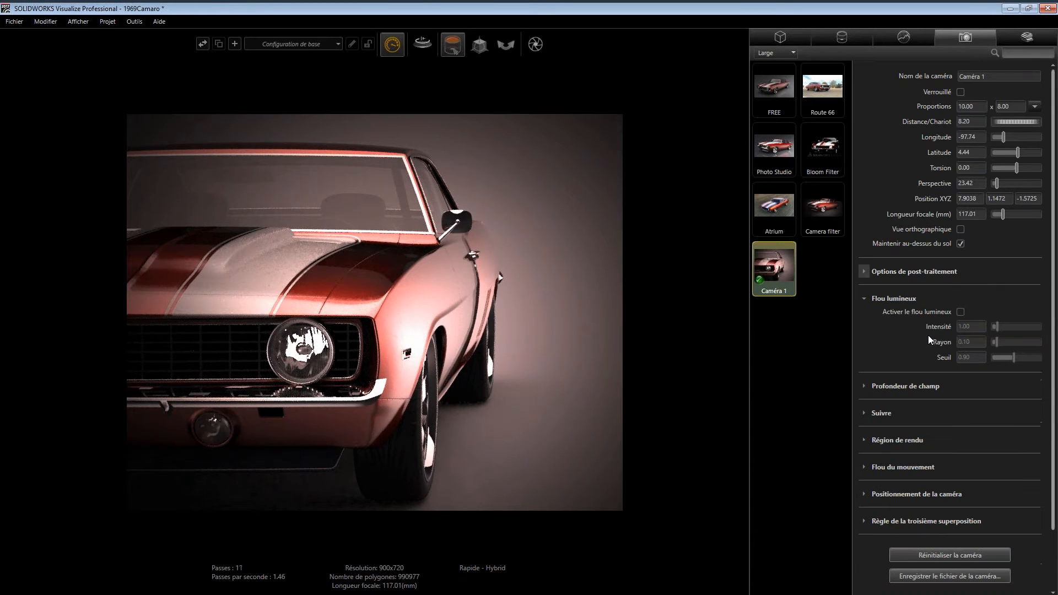
mouse_move(388, 63)
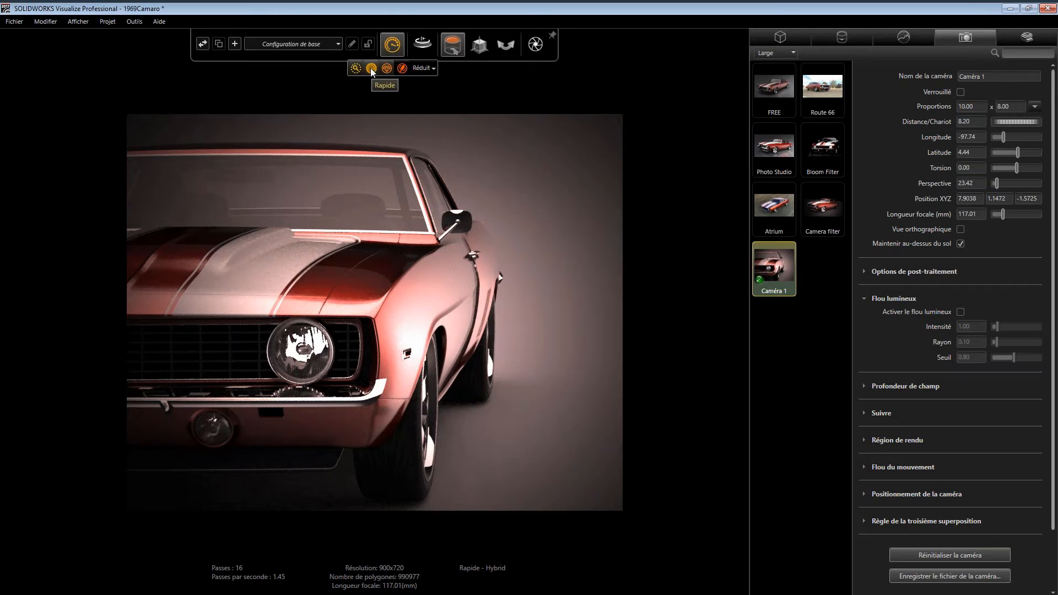
left_click(962, 311)
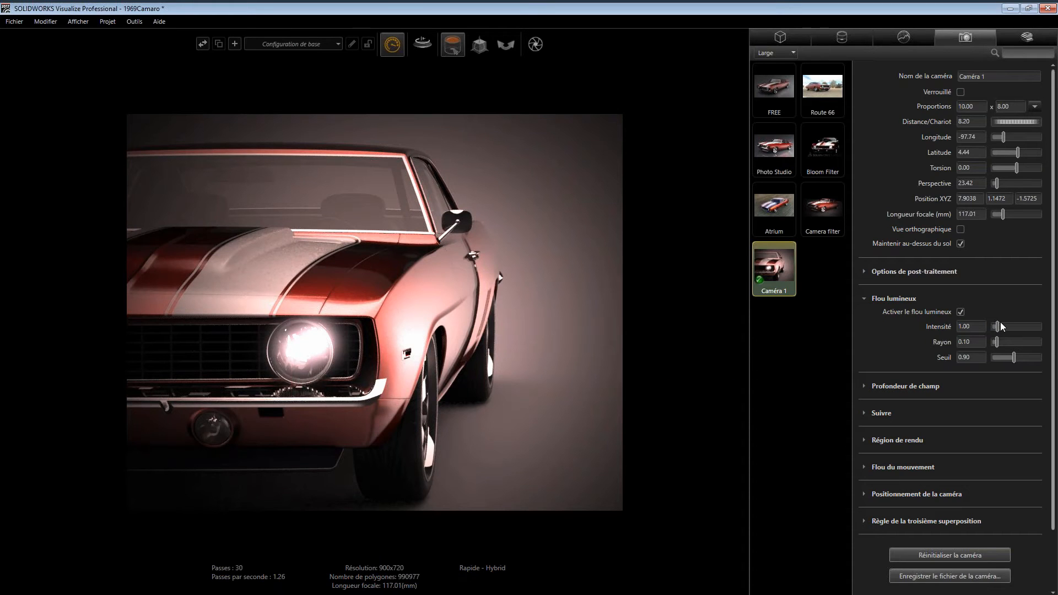
left_click_drag(998, 328, 1017, 328)
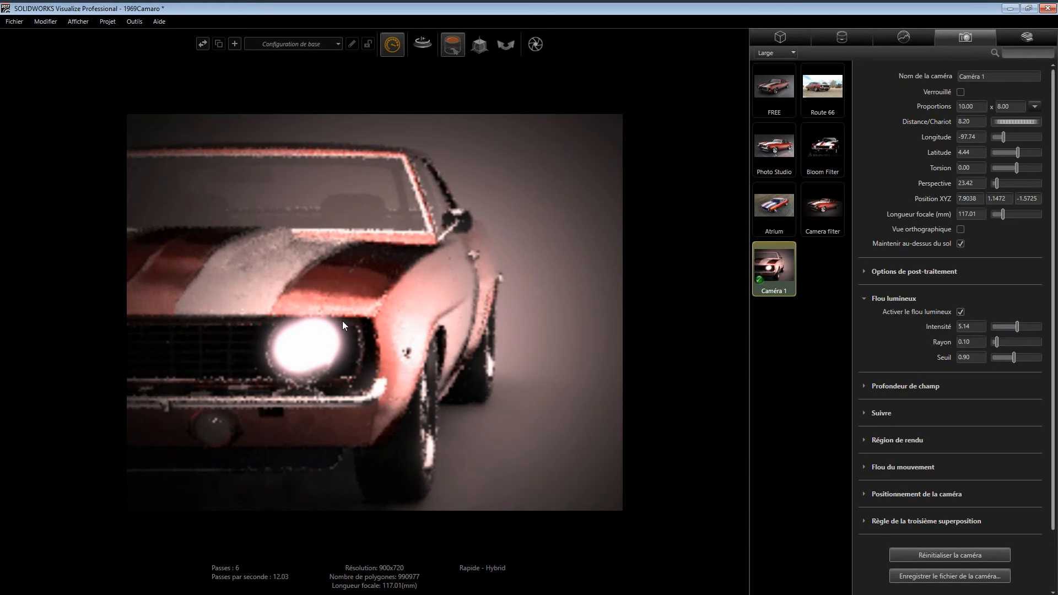
key("ctrl+s")
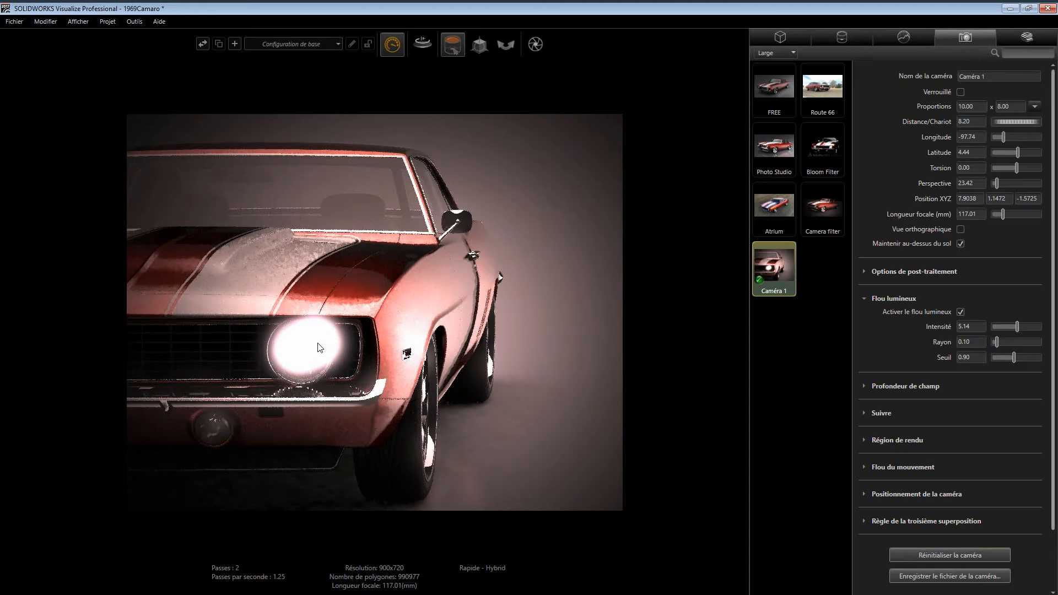
Step: Try bloom radii of about 0.51 and 0.09, with intensity about 4.56 and threshold (Seuil) about 0.39
left_click_drag(997, 342, 1017, 341)
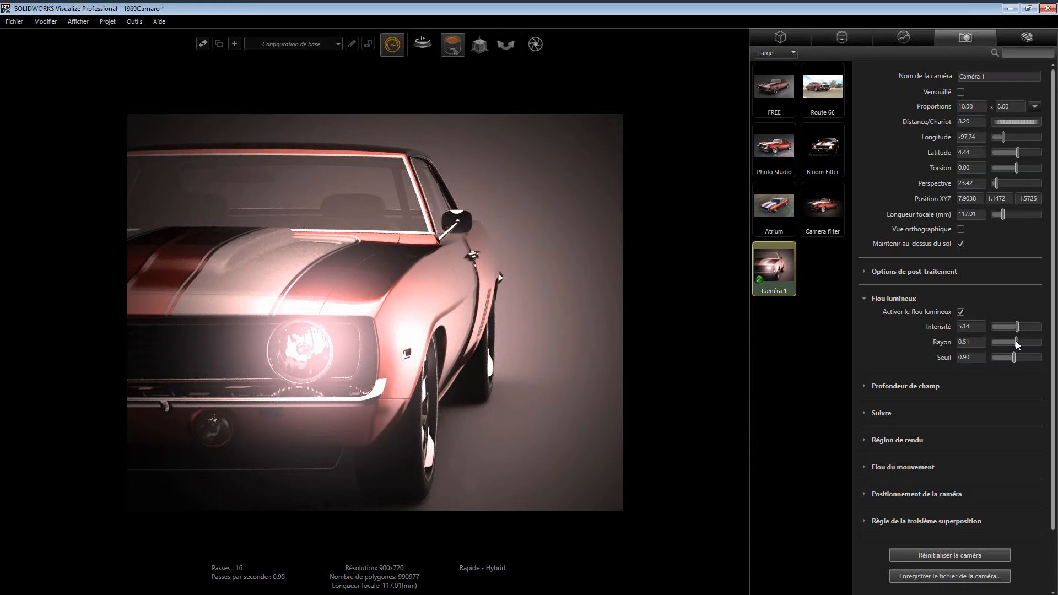
left_click_drag(1017, 341, 1003, 359)
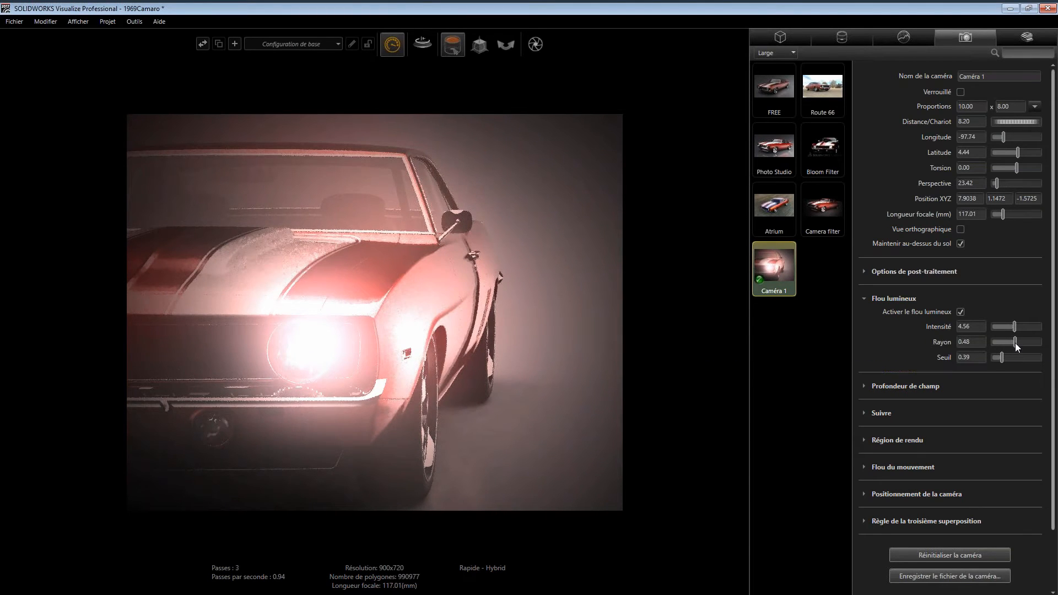
left_click_drag(1009, 342, 996, 342)
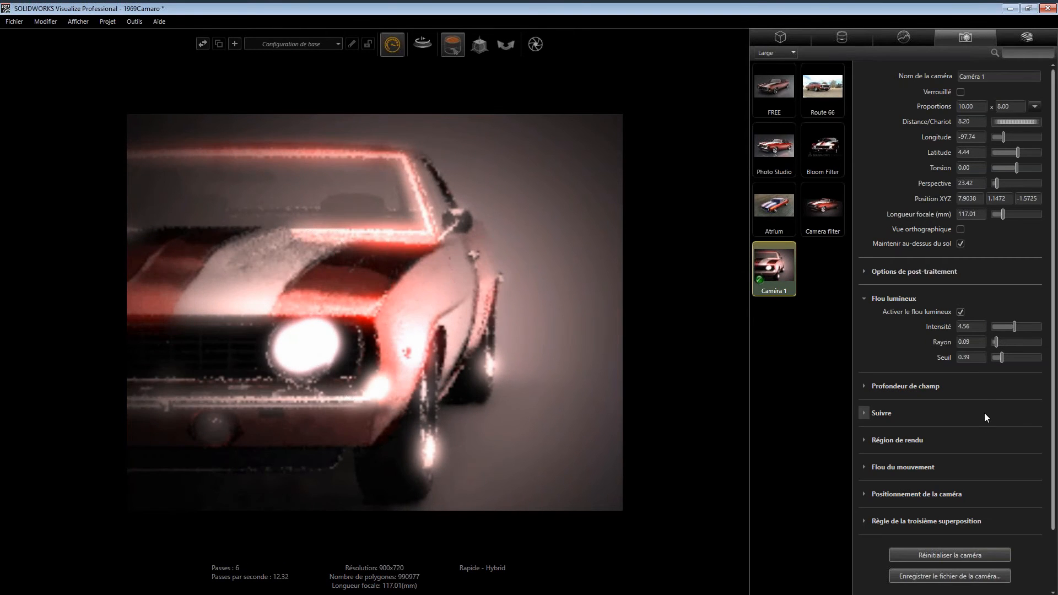
Step: Reduce the bloom to an intensity of about 0.69, a radius of about 0.09 and a threshold of about 0.32
left_click(1010, 326)
left_click_drag(1004, 327, 999, 356)
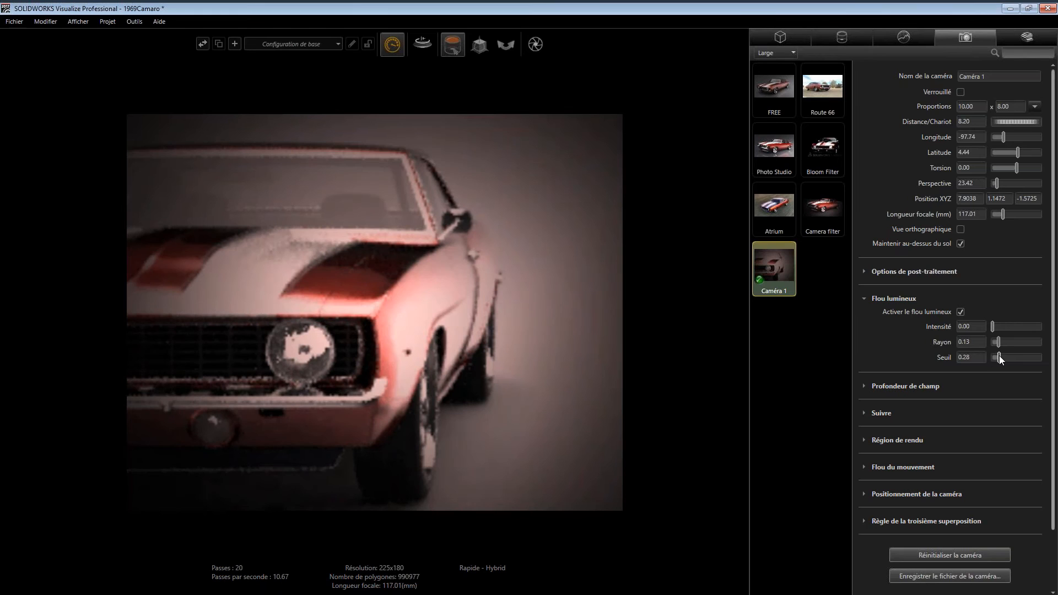
left_click(995, 326)
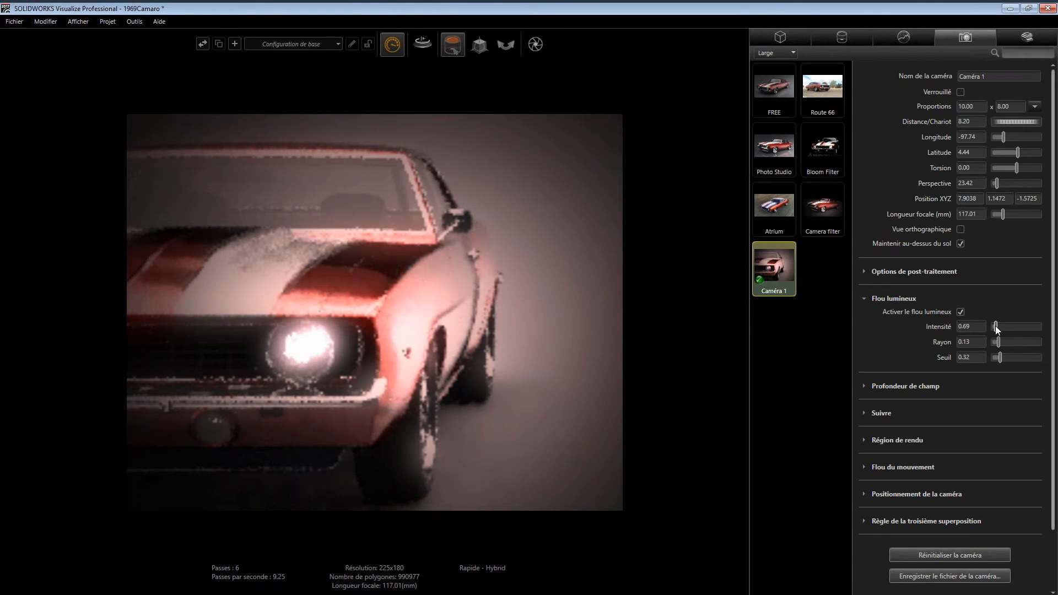
left_click_drag(997, 344, 994, 342)
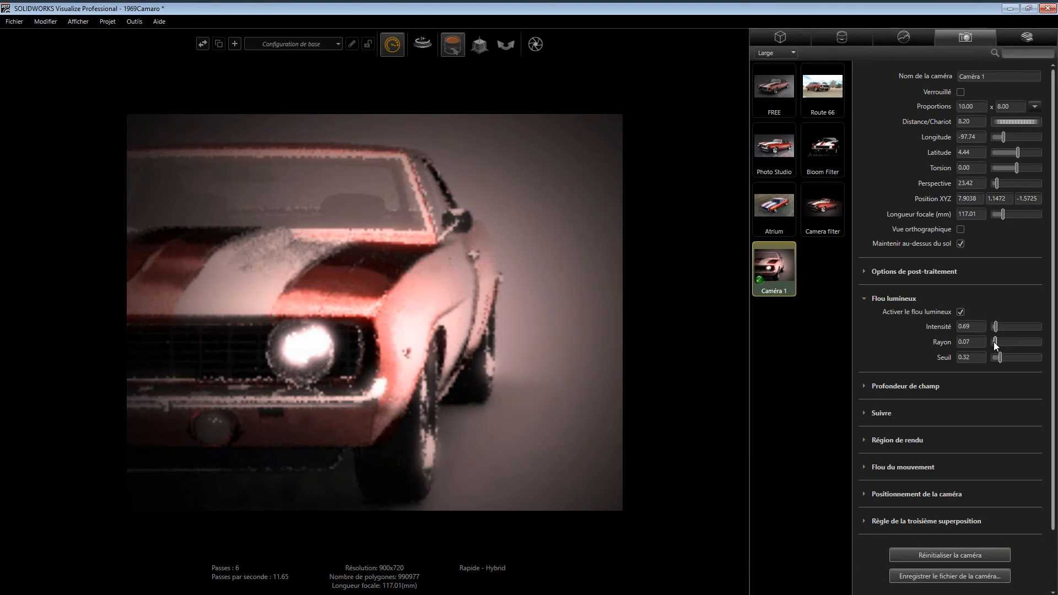
left_click(994, 341)
key("ctrl+s")
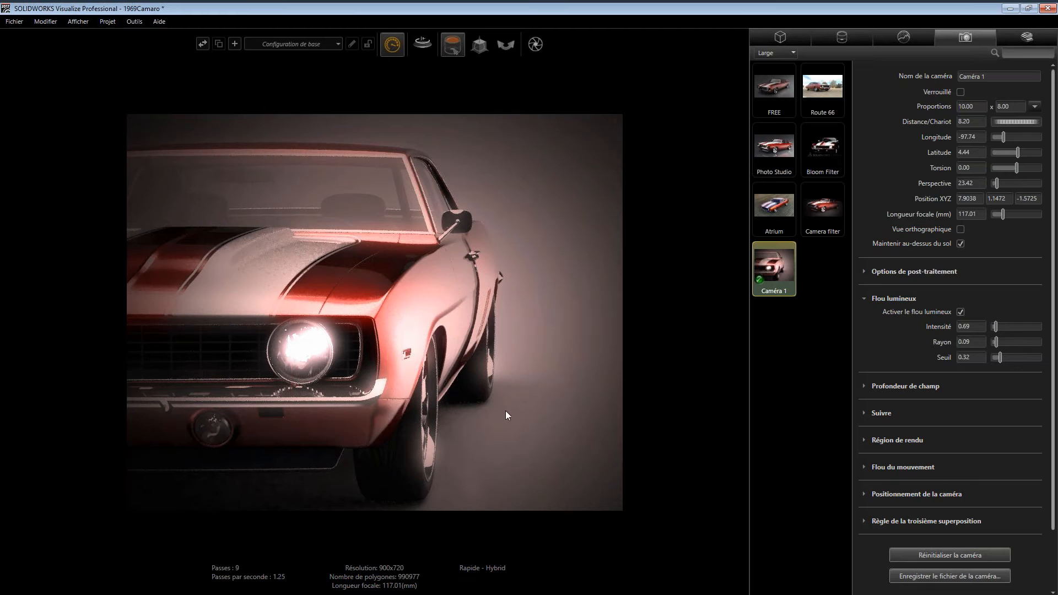
Step: Disable the bloom and enable depth of field (Profondeur de champ) for the camera
left_click(961, 315)
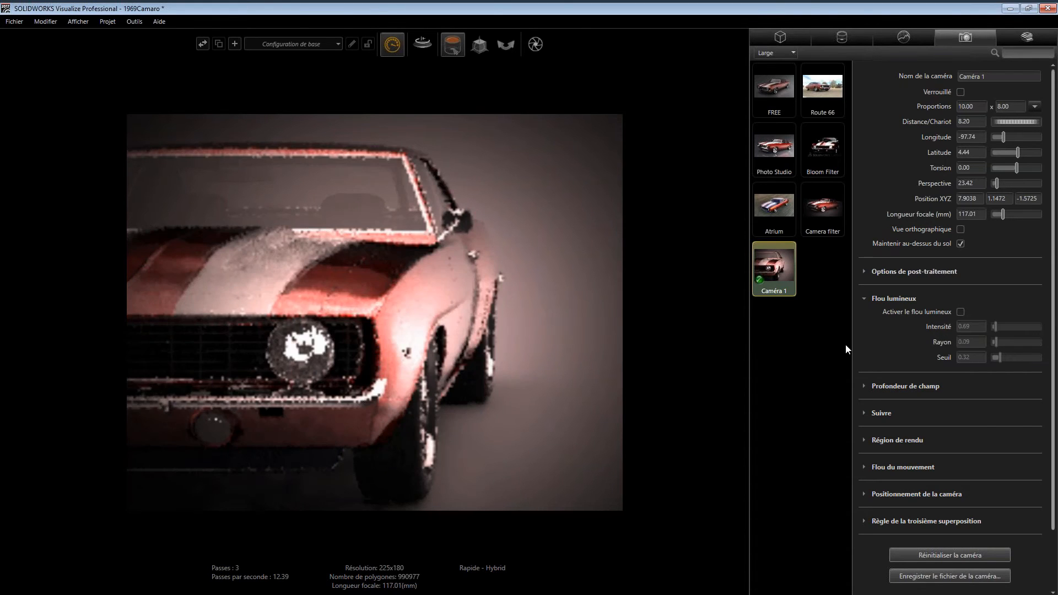
left_click(904, 300)
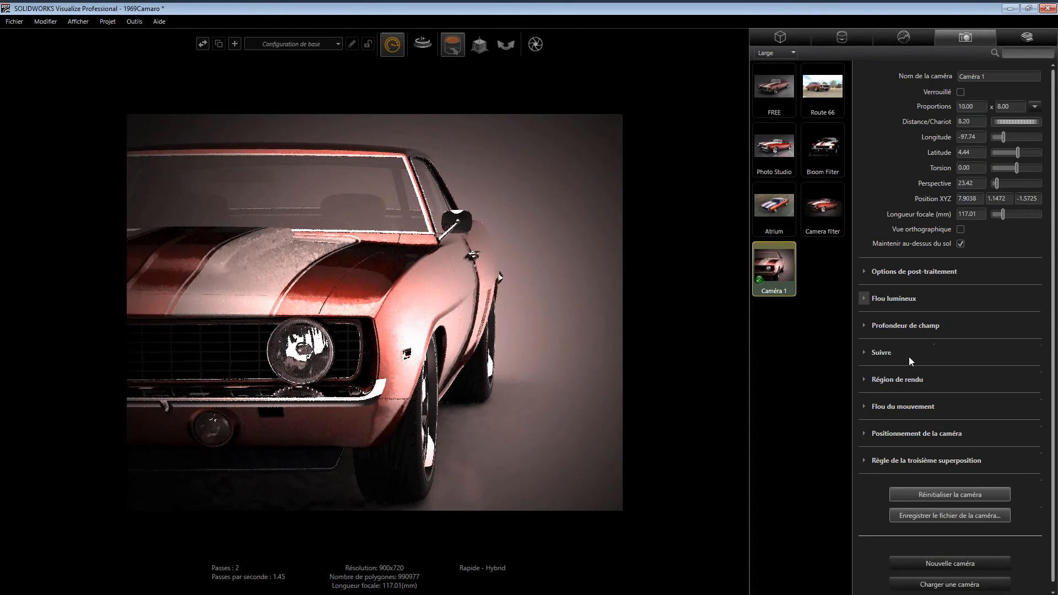
left_click(924, 329)
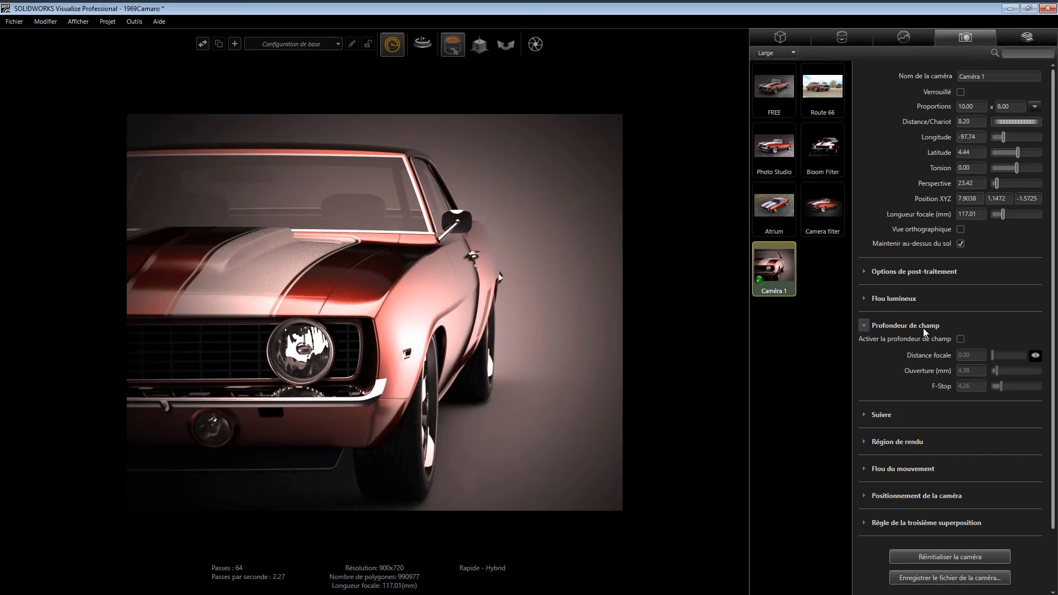
left_click(960, 338)
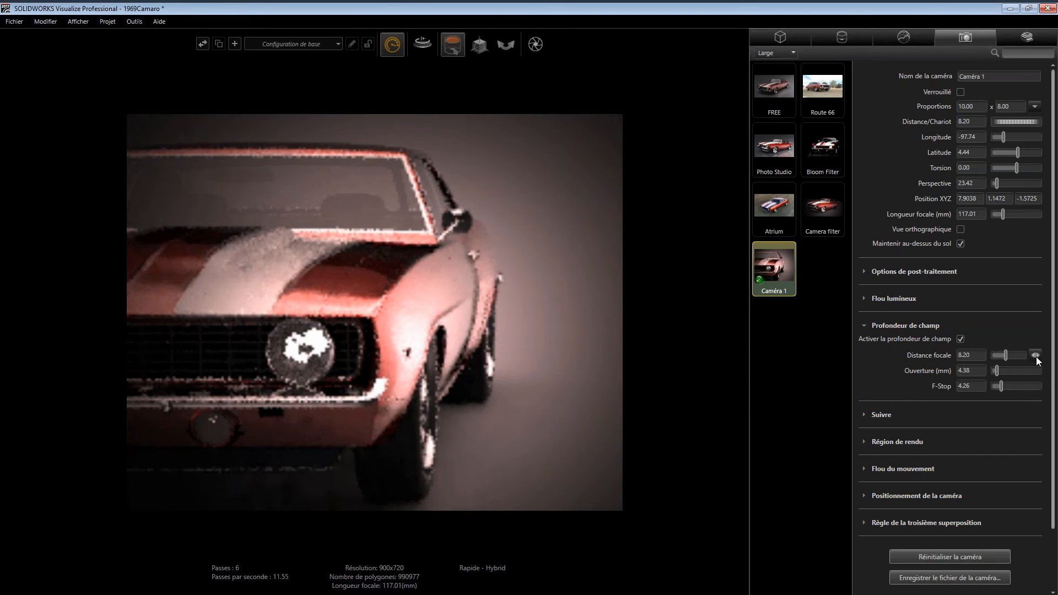
Step: Try focus points on the side mirror and headlight, and set the focal distance to 4.00
left_click(437, 234)
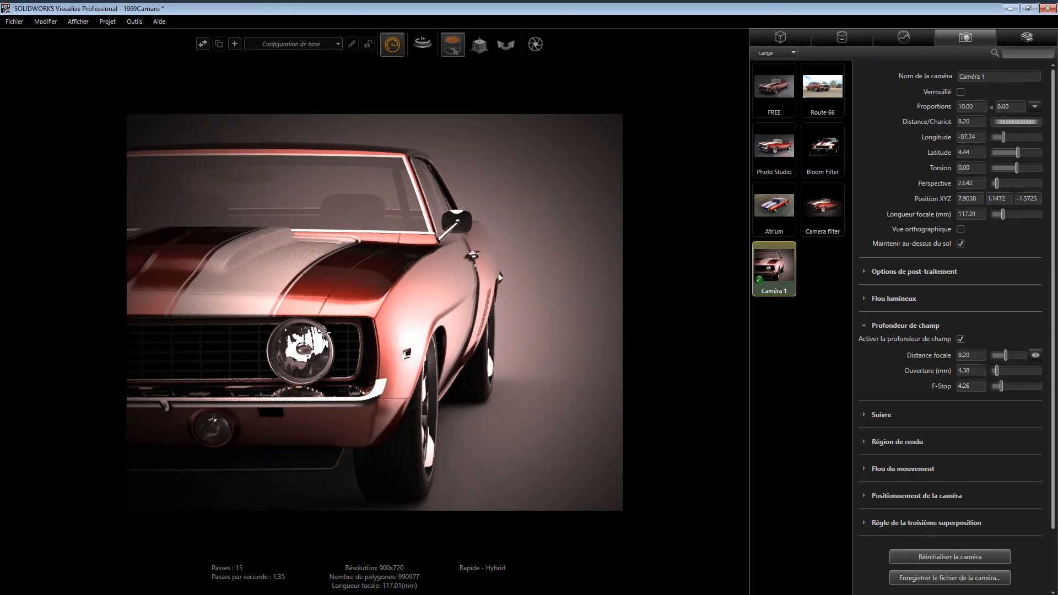
left_click(315, 339)
left_click_drag(1001, 355, 998, 355)
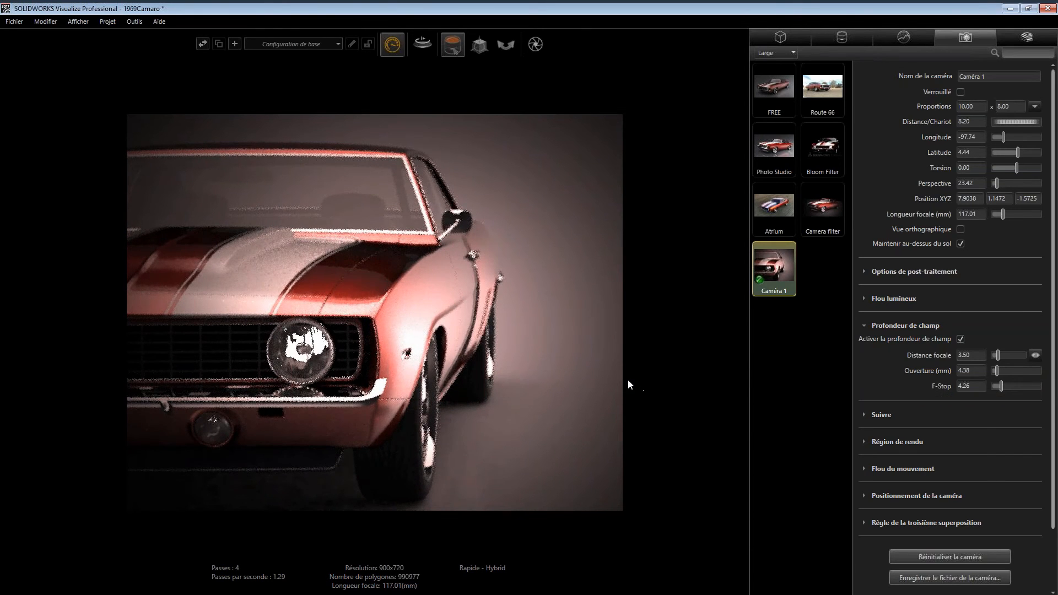
left_click(1000, 357)
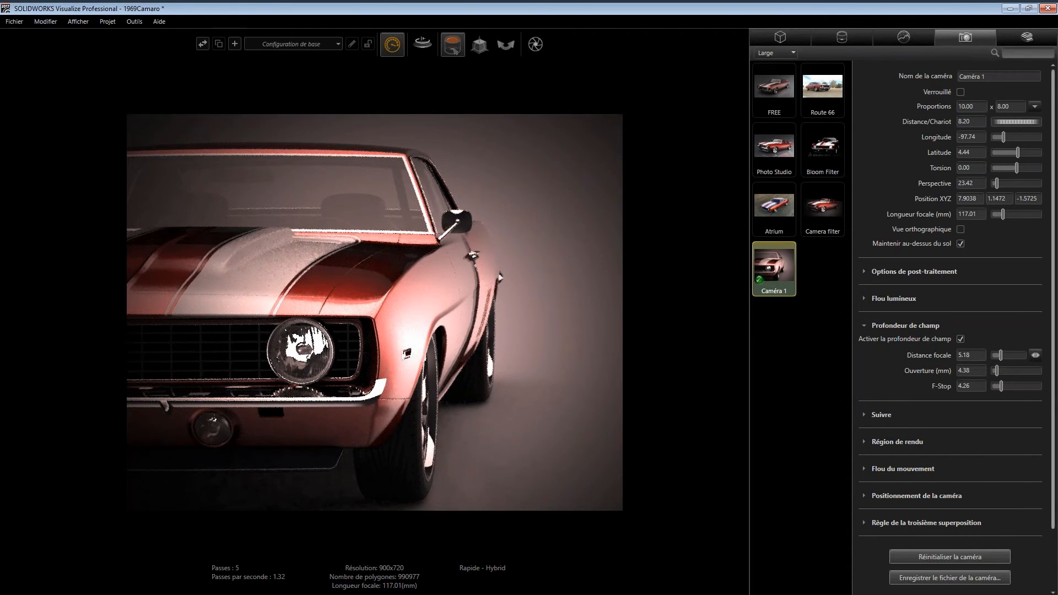
type("4")
key("Tab")
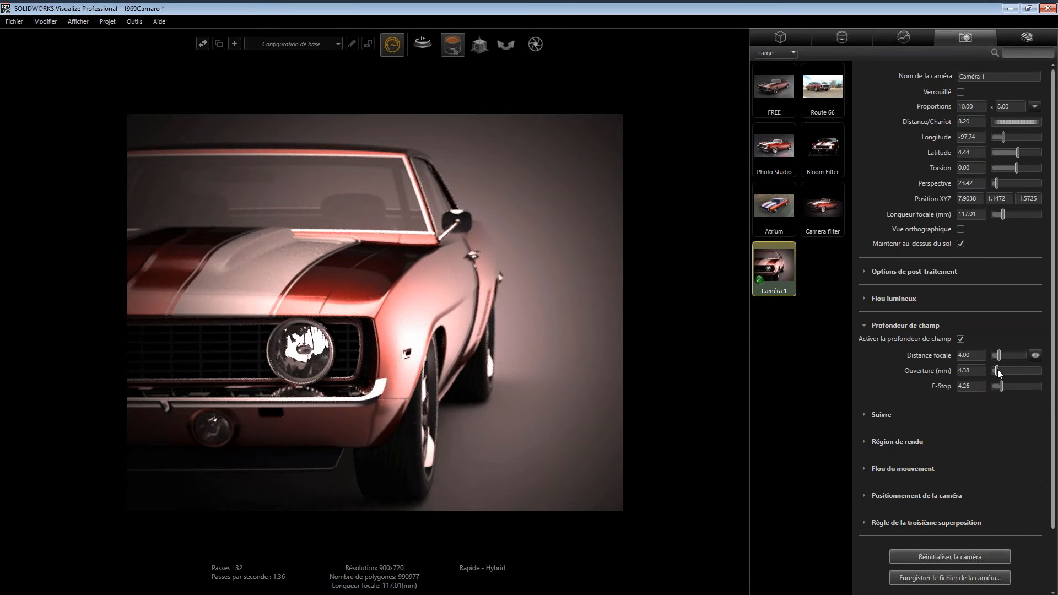
Step: Try depth-of-field apertures of about 8.97 mm and 4.00 mm
left_click_drag(1000, 368, 1002, 368)
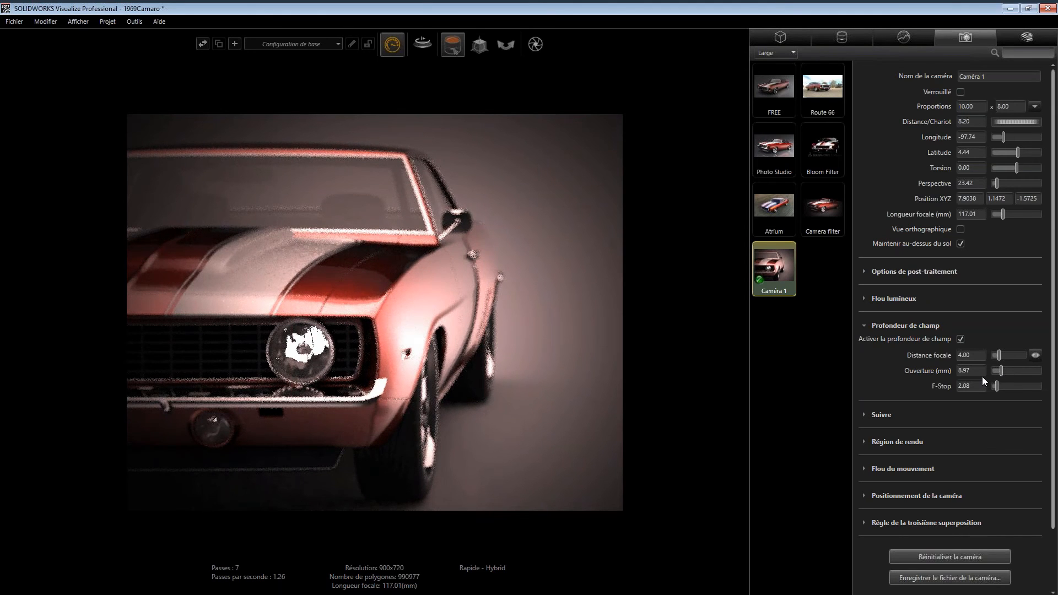
left_click(975, 372)
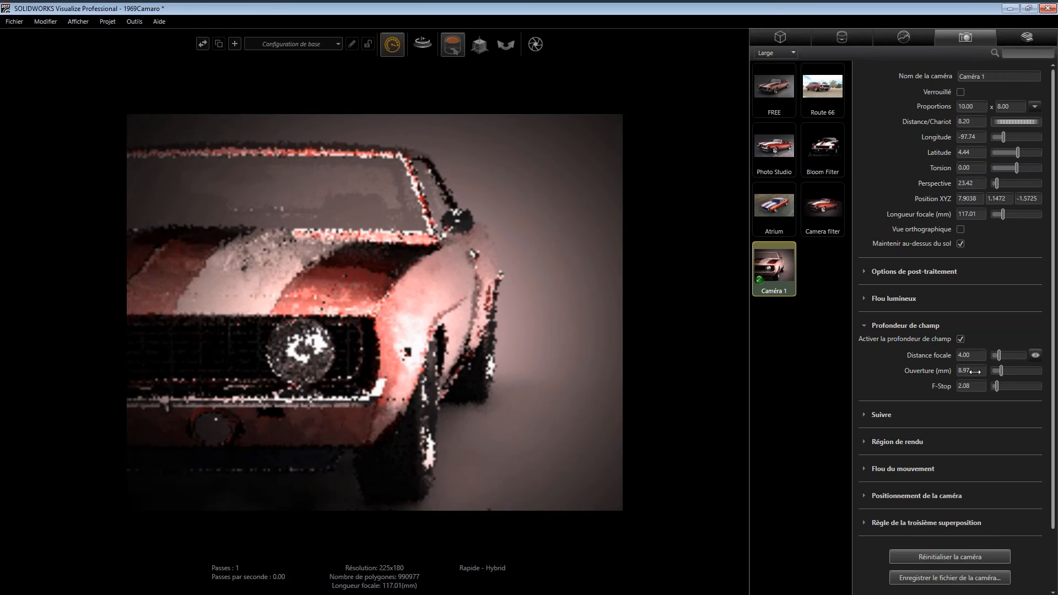
type("4")
key("Tab")
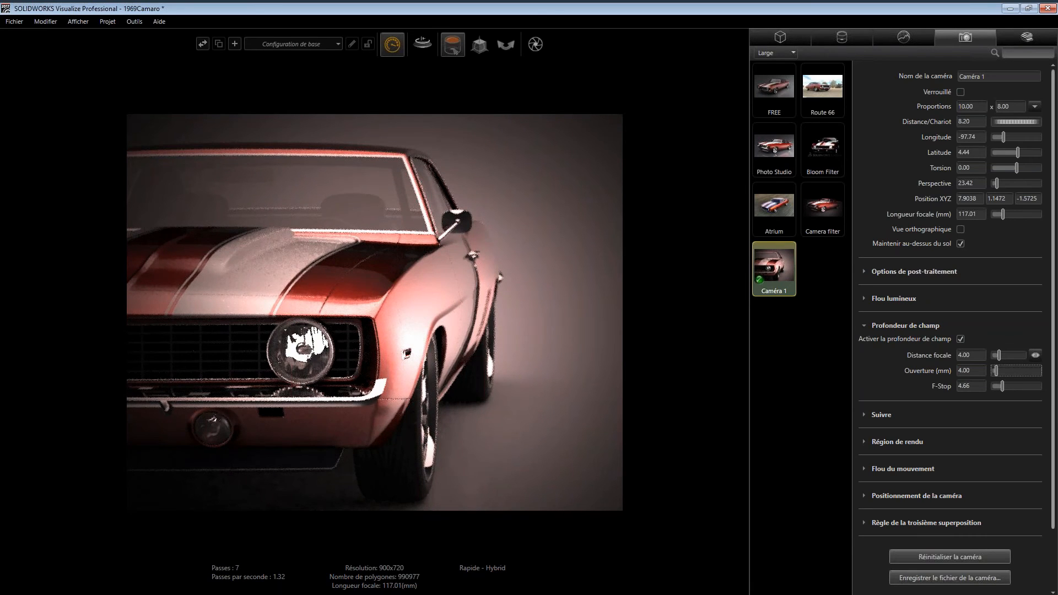
Step: Set the depth-of-field aperture (Ouverture) to 3.50 mm and collapse the depth-of-field settings
left_click_drag(974, 371, 957, 371)
type("3.5")
key("Tab")
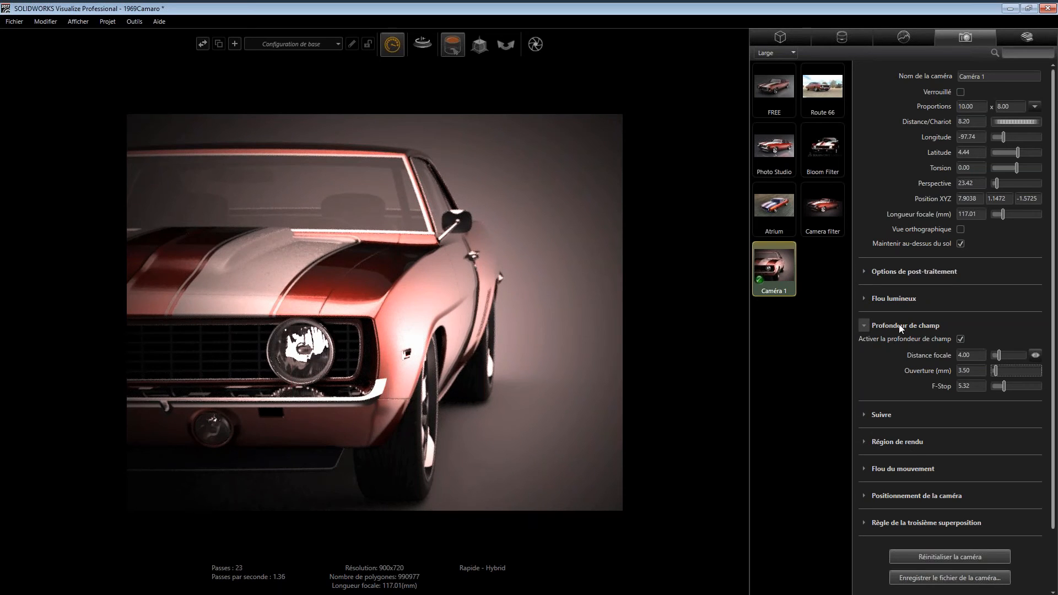
left_click(917, 383)
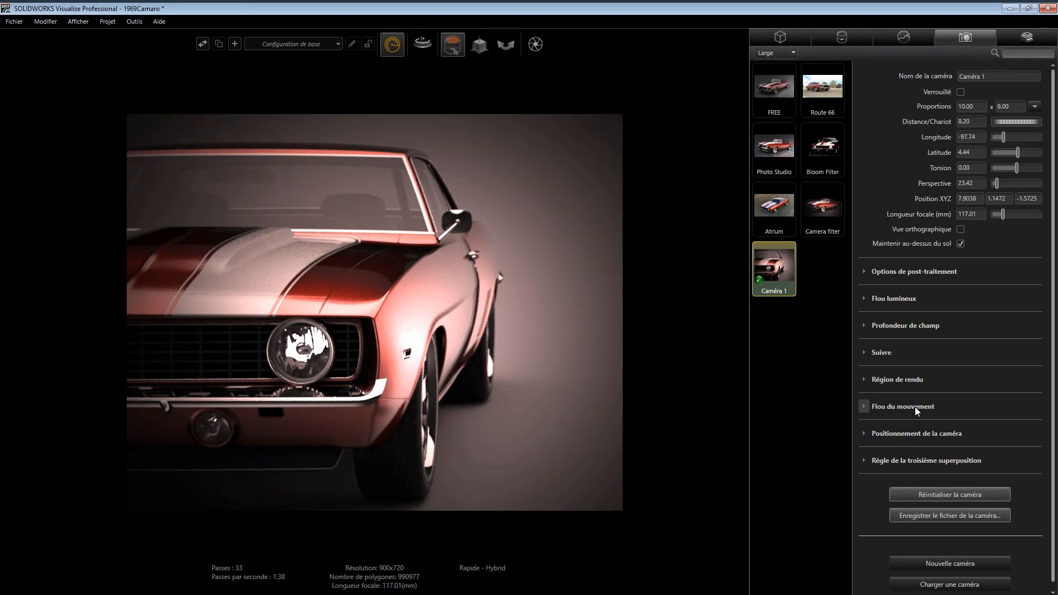
Step: Set the camera positioning to a height from the ground of 1.07, a ground distance of 8.19 and a focal height of 0.45
left_click(914, 407)
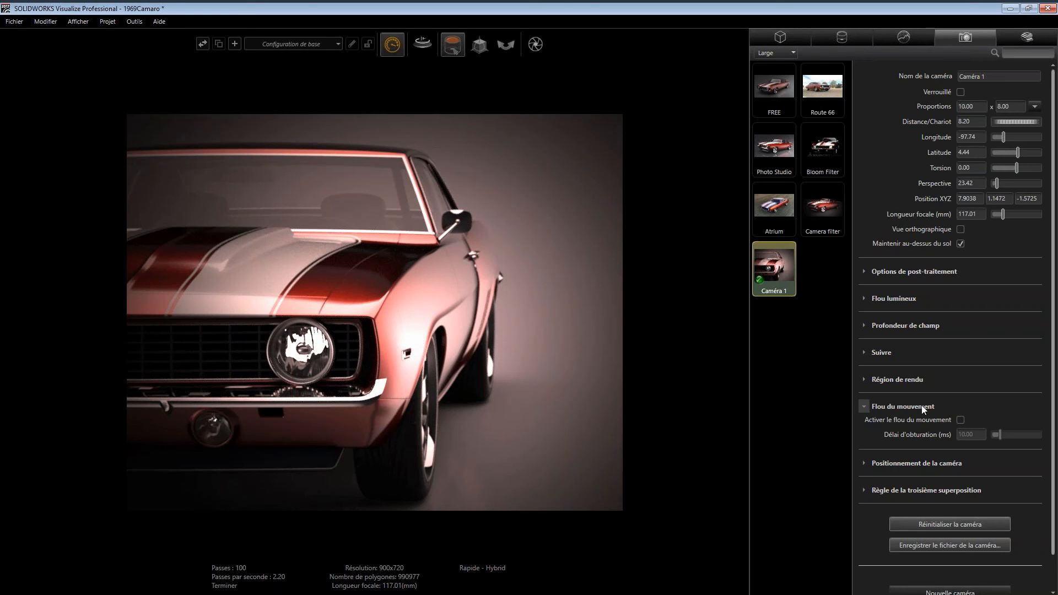
left_click(921, 406)
left_click(973, 435)
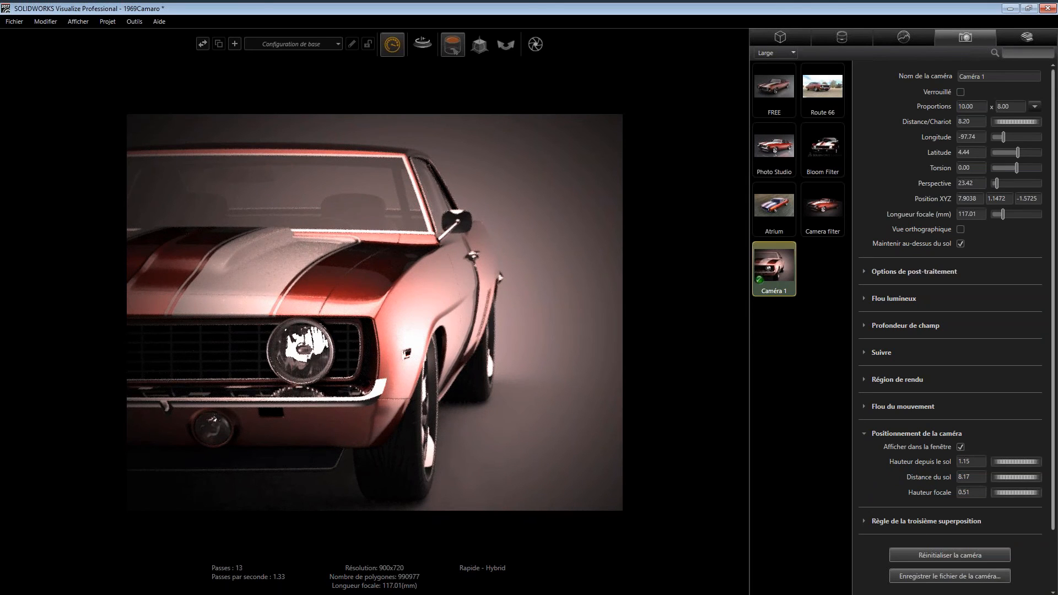
left_click_drag(1016, 462, 946, 158)
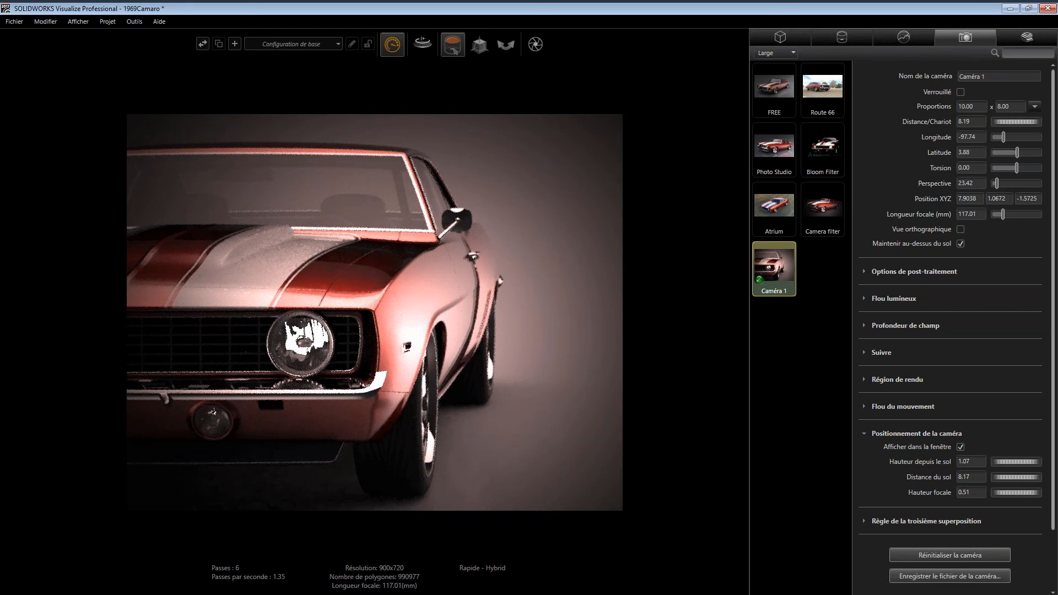
left_click_drag(1004, 477, 1008, 469)
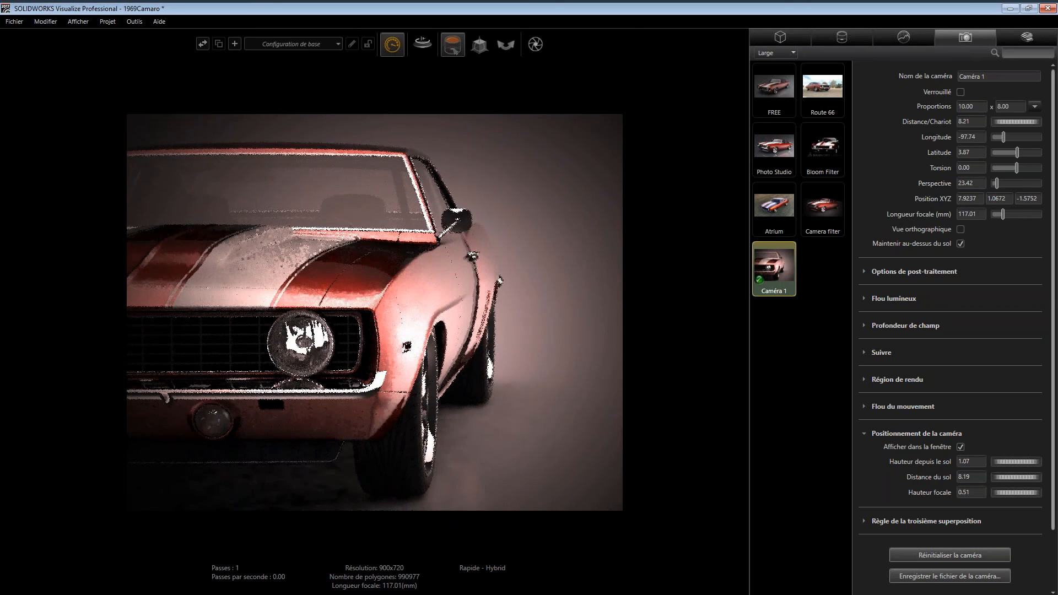
left_click_drag(1017, 491, 992, 485)
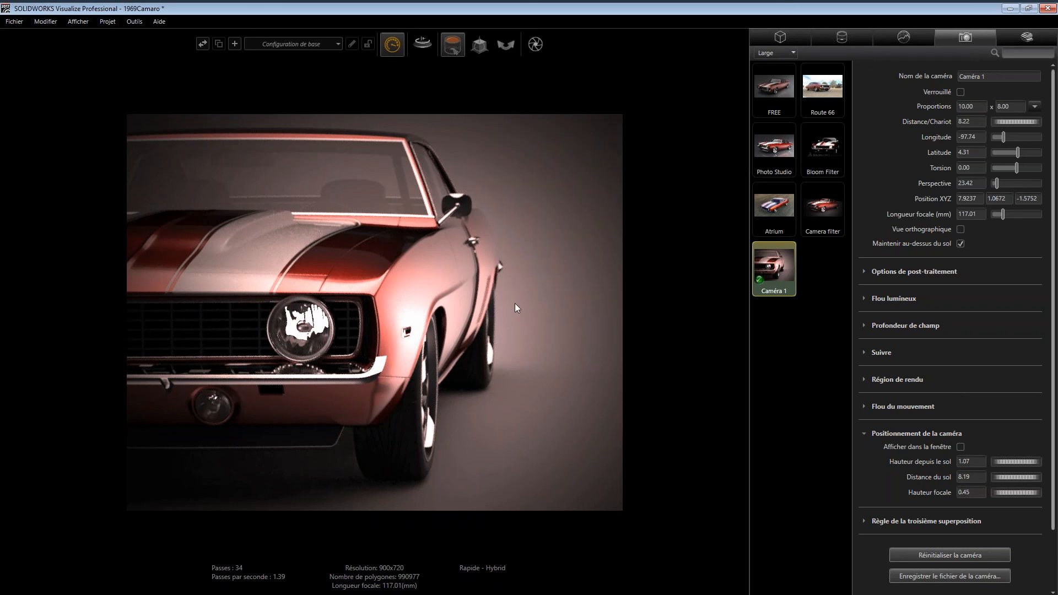
Step: Collapse the camera positioning settings and enable the grid overlay with the Troisièmes type
left_click(912, 408)
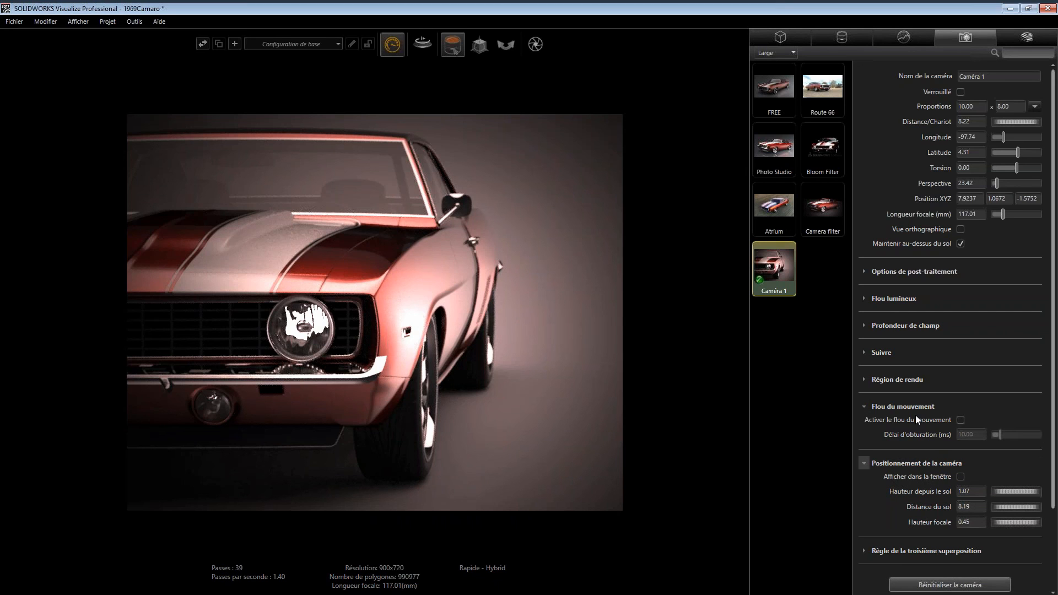
left_click(914, 409)
left_click(927, 434)
left_click(950, 461)
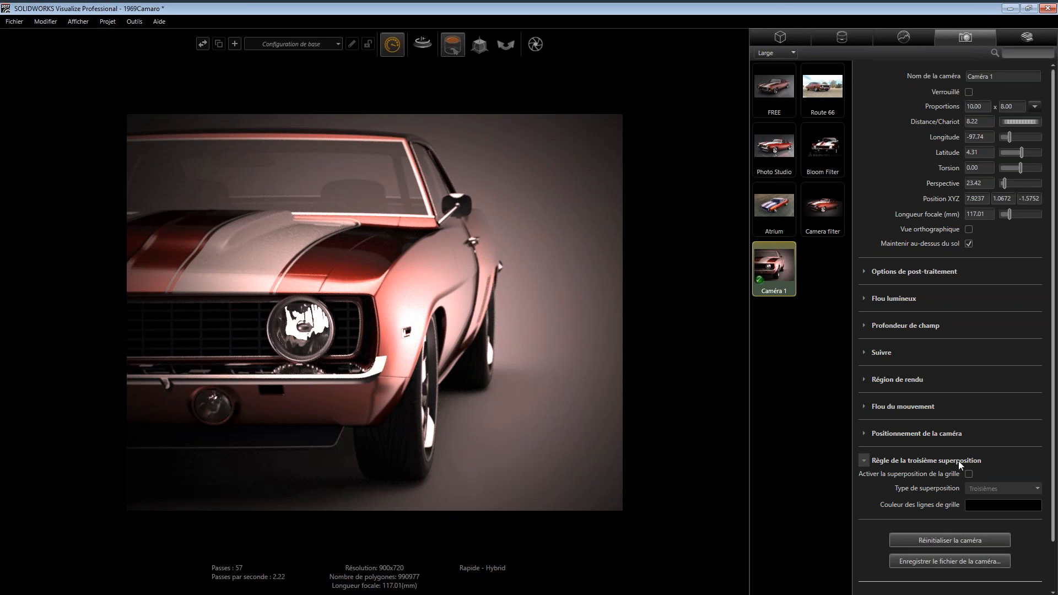
left_click(968, 474)
left_click(1009, 488)
left_click(968, 497)
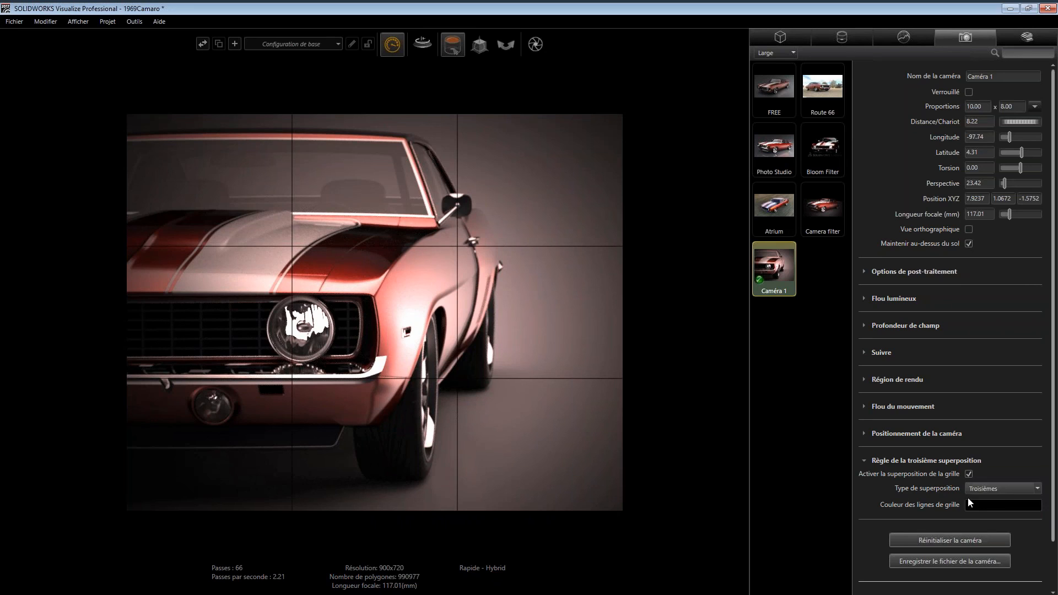
Step: Set the grid line colour to green with hue 124, saturation 96 and value 73
left_click(972, 502)
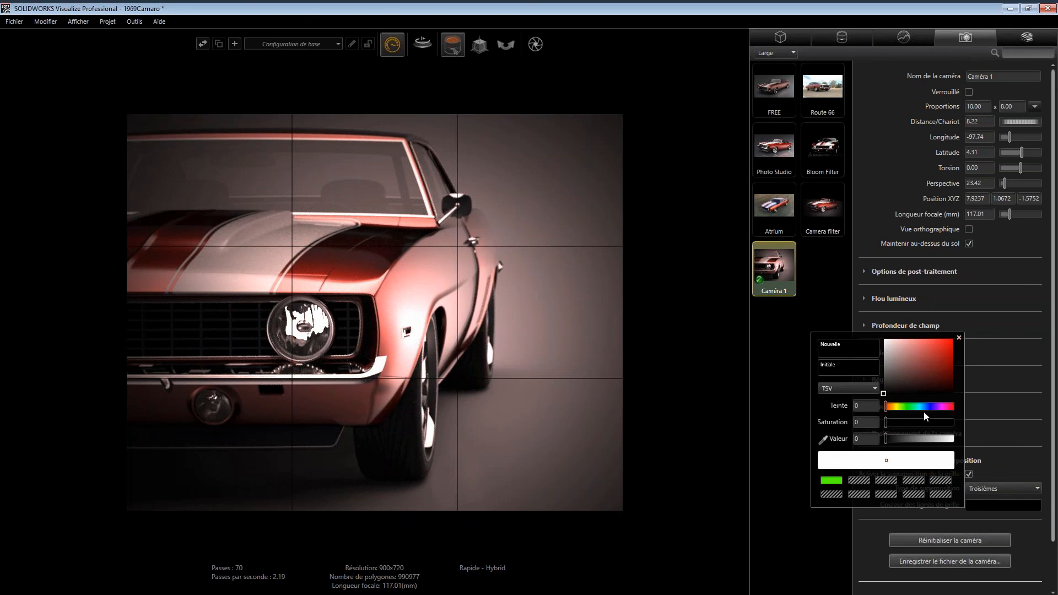
left_click(908, 411)
left_click(934, 362)
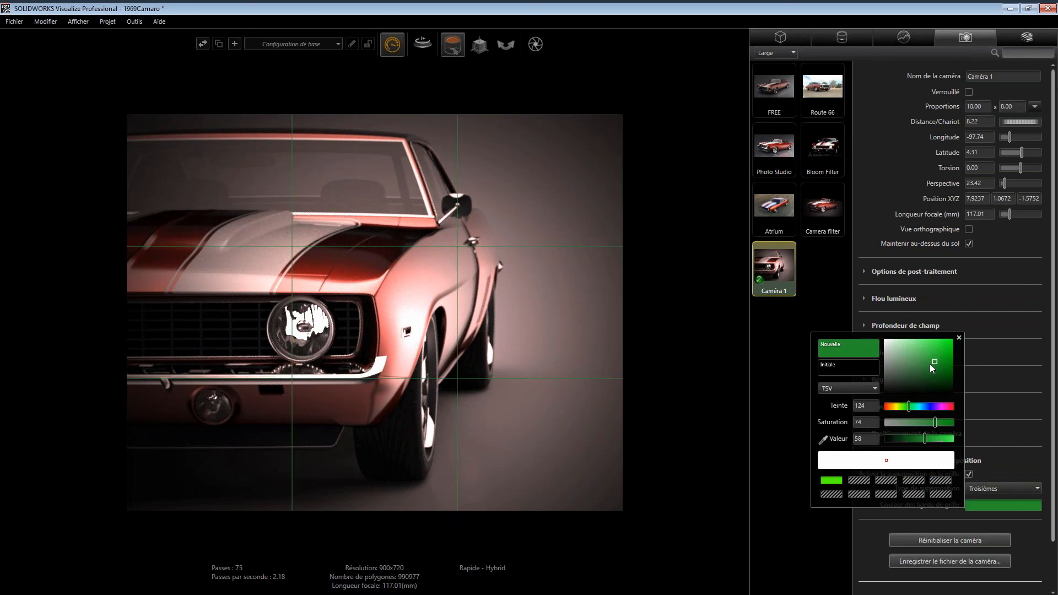
left_click(950, 353)
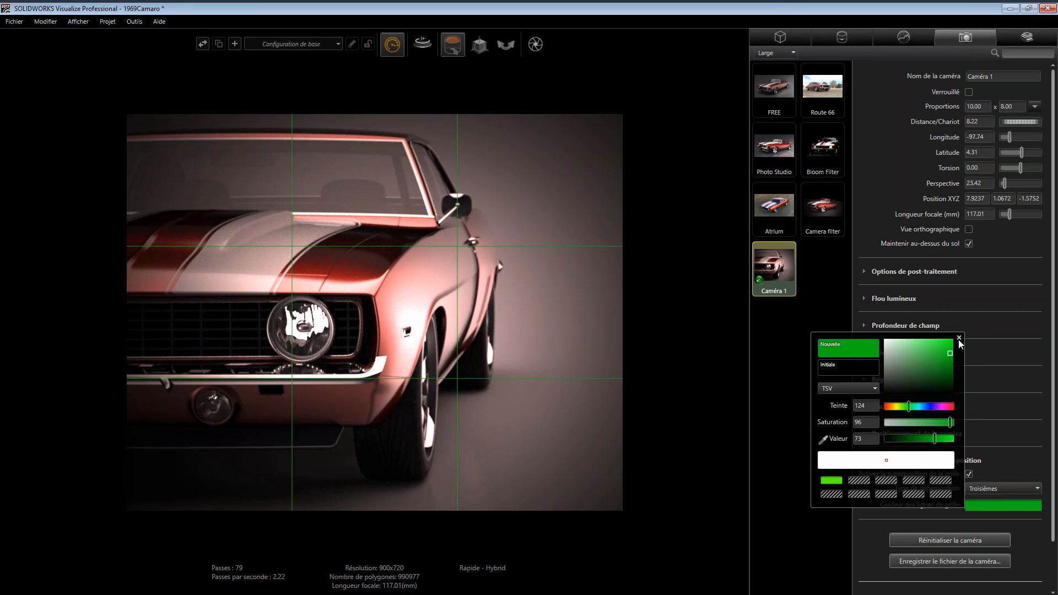
left_click(959, 338)
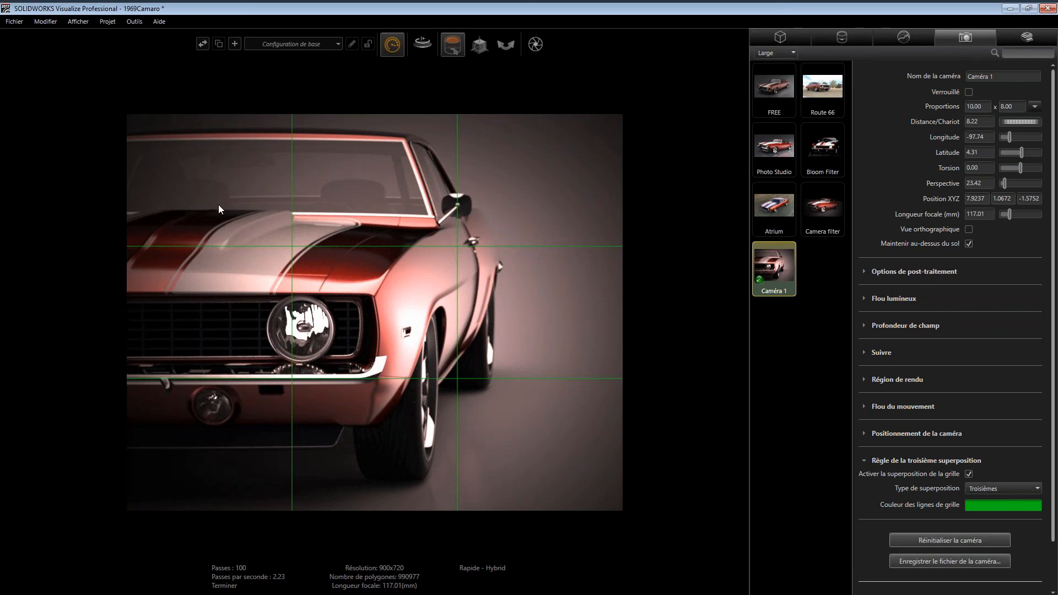
Step: Change the grid overlay type to Quatrièmes, and turn the overlay off after viewing it
left_click(993, 489)
left_click(986, 514)
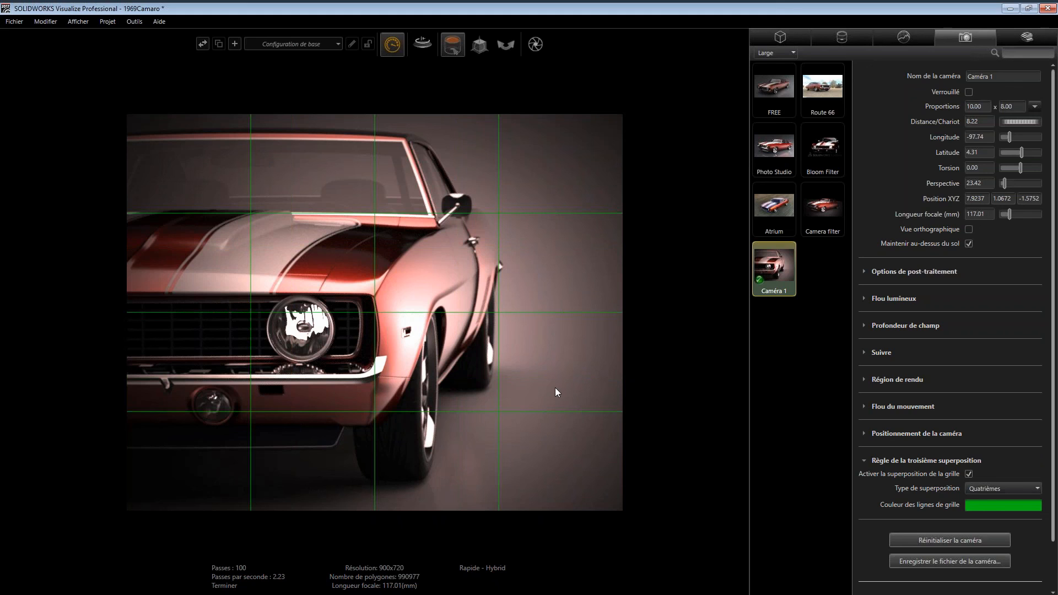
left_click(969, 474)
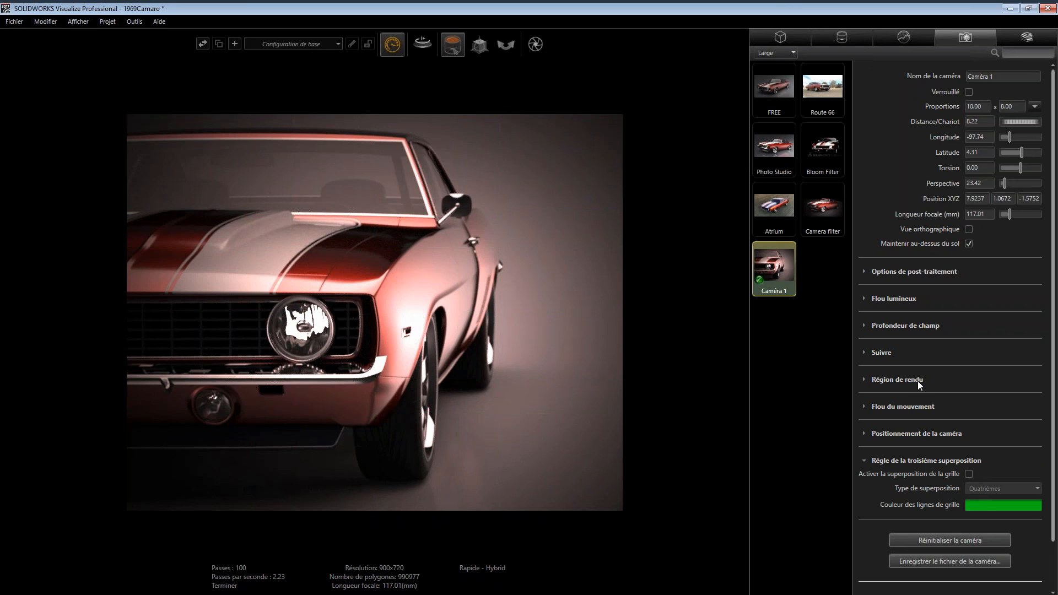
Step: Try a render region (Région de rendu) of about 325 x 336 around the headlight, then disable it and collapse its settings
left_click(914, 380)
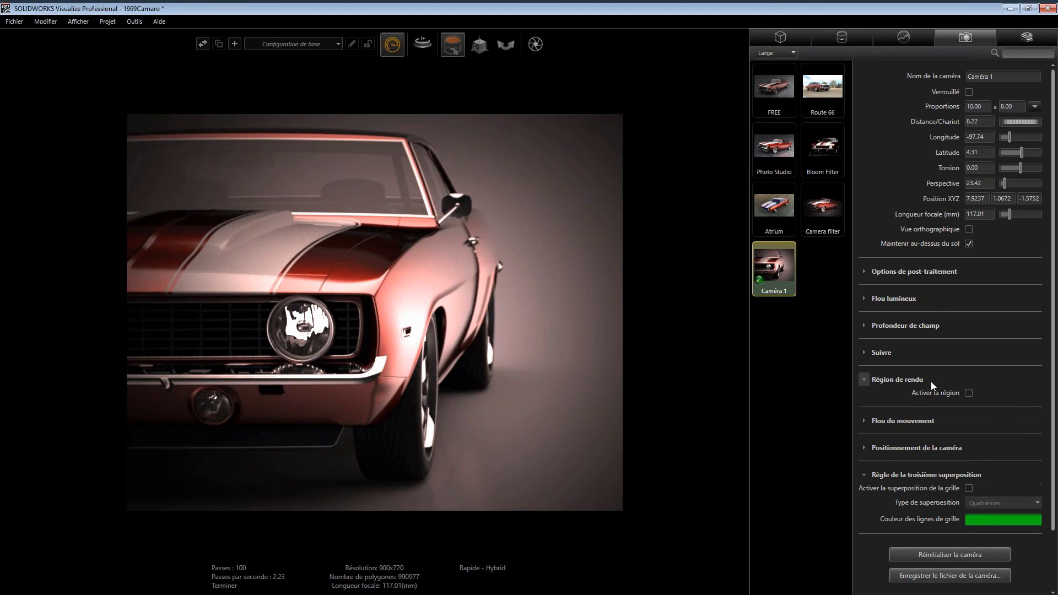
left_click(969, 392)
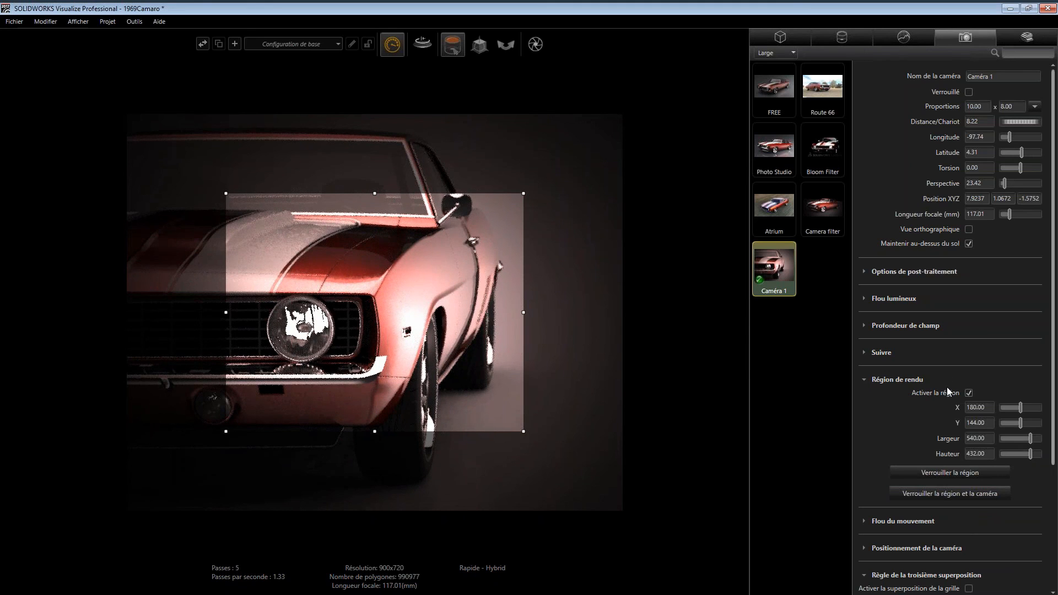
left_click_drag(523, 193, 553, 136)
left_click_drag(419, 243, 406, 245)
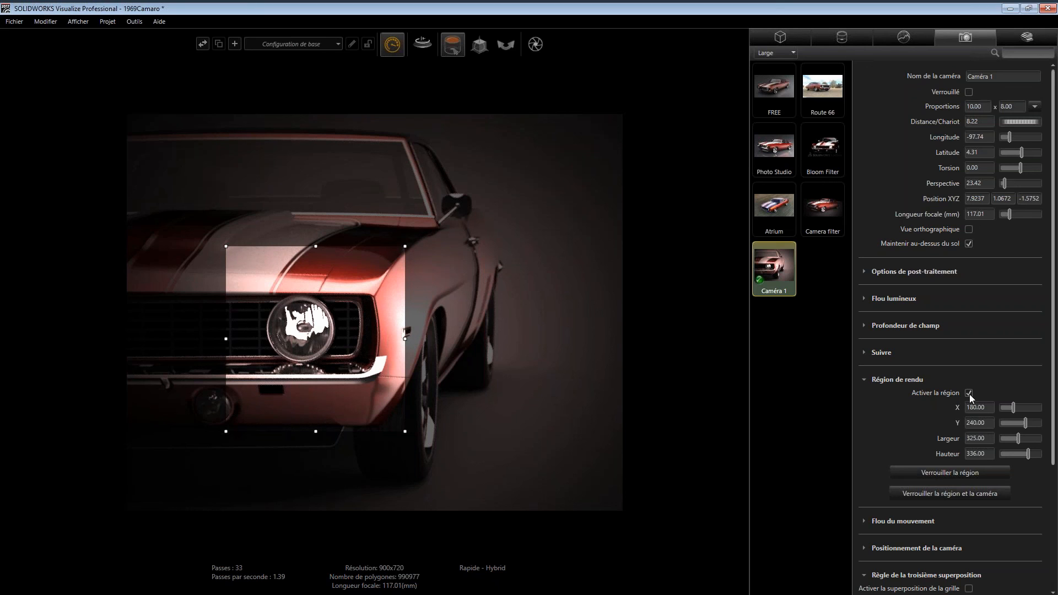
left_click(904, 382)
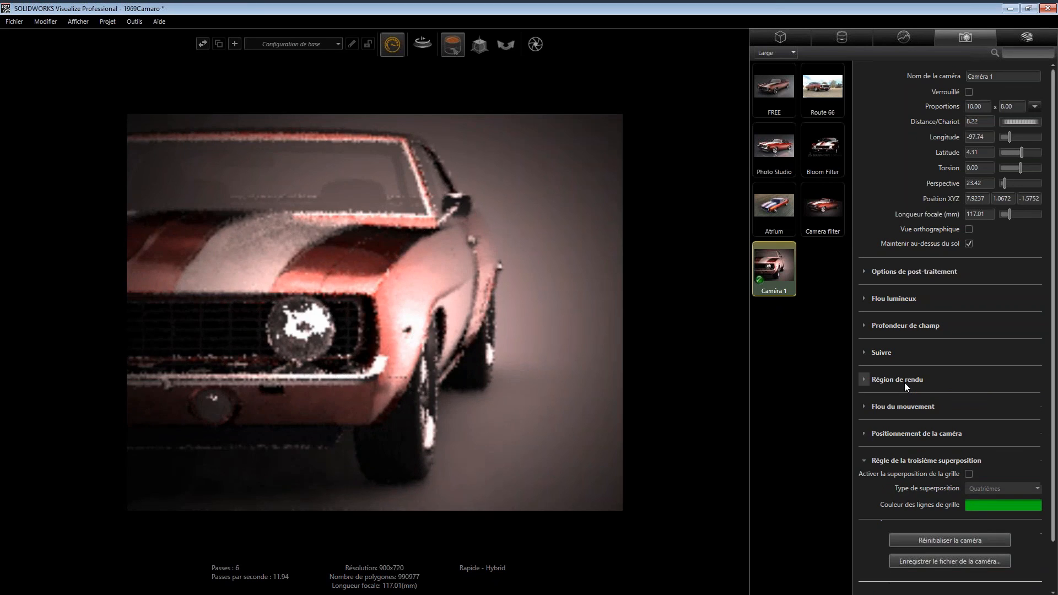